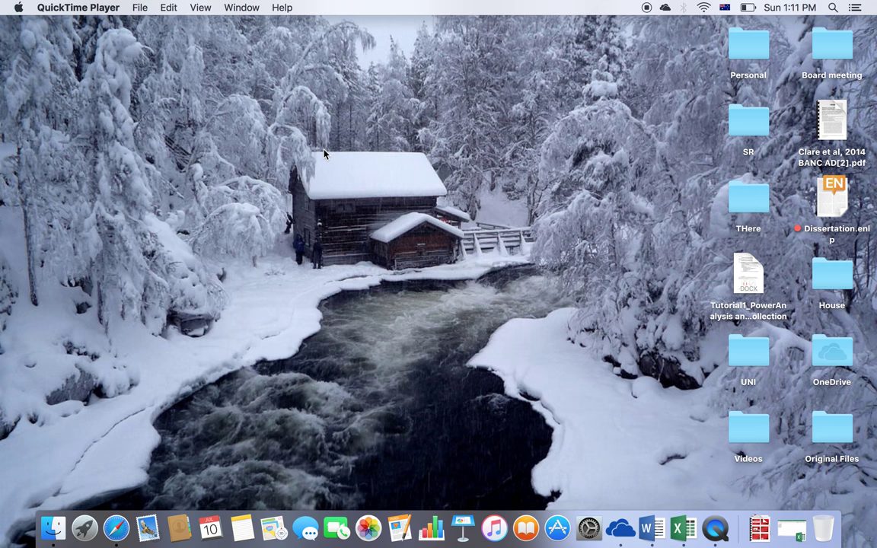
Search Spotlight for 'esci' and open the ESCI Mac chapters 5-6 Jul 4 2011 workbook.
key("super+space")
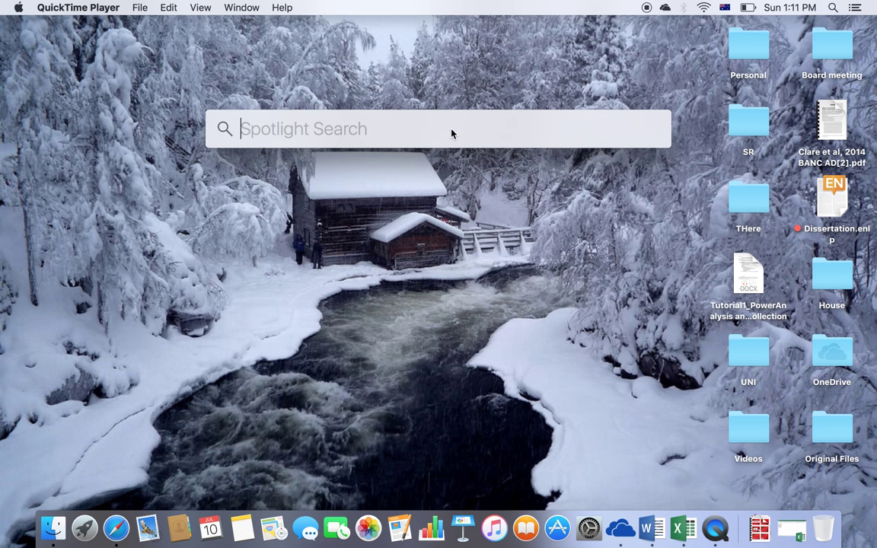
type("esci")
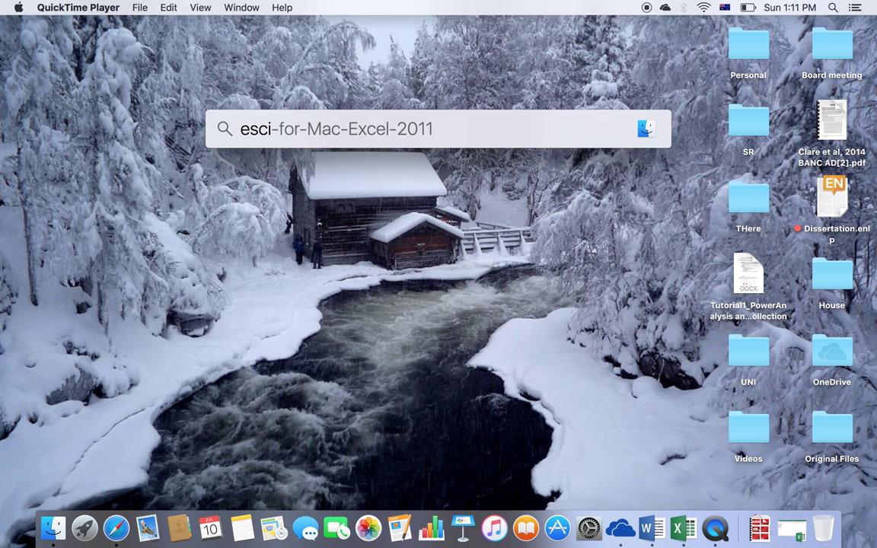
key("Return")
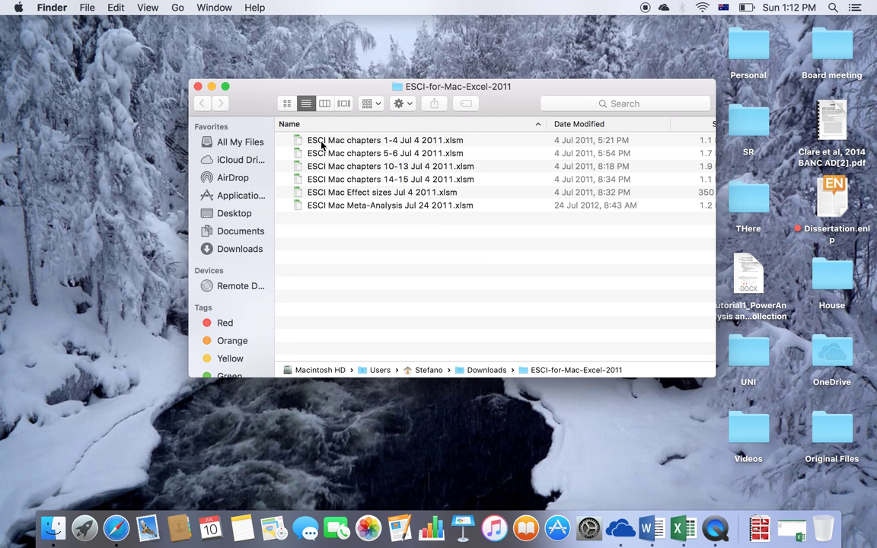
double_click(337, 154)
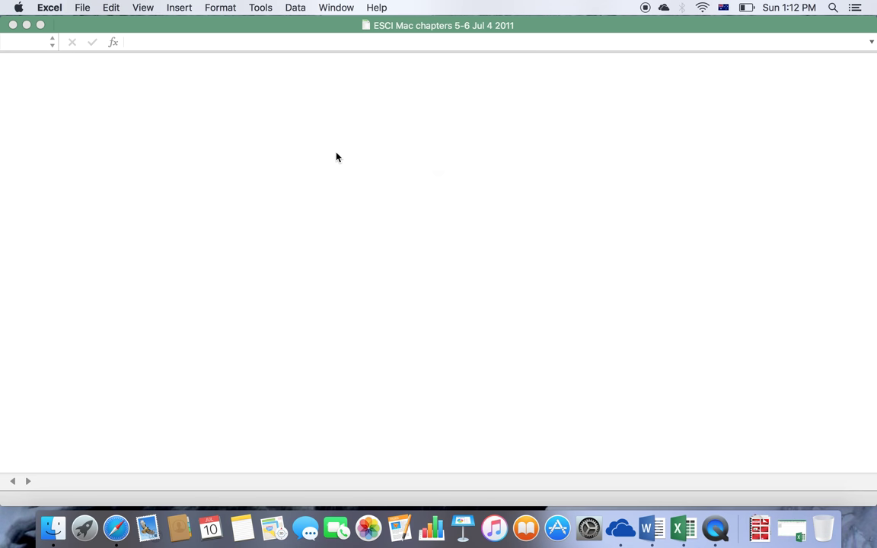
Enable the workbook's macros and switch to the Data paired sheet.
left_click(363, 227)
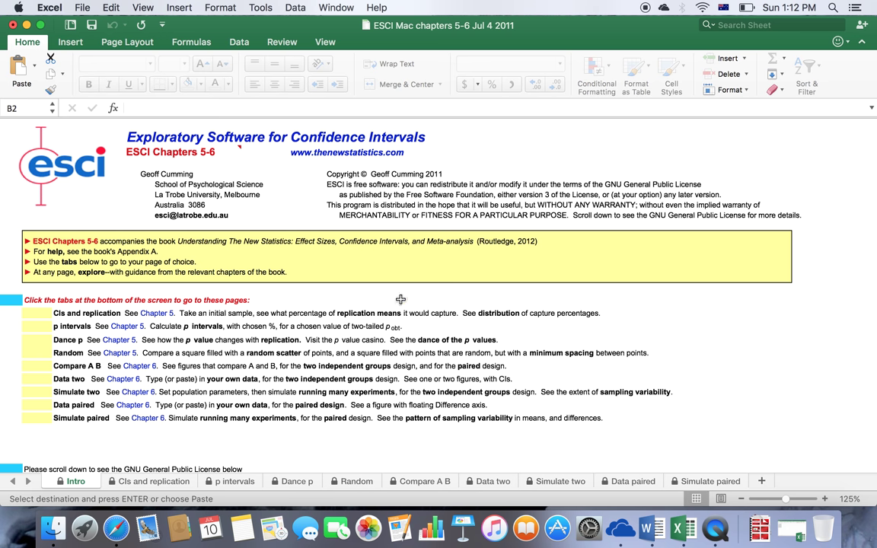
left_click(623, 484)
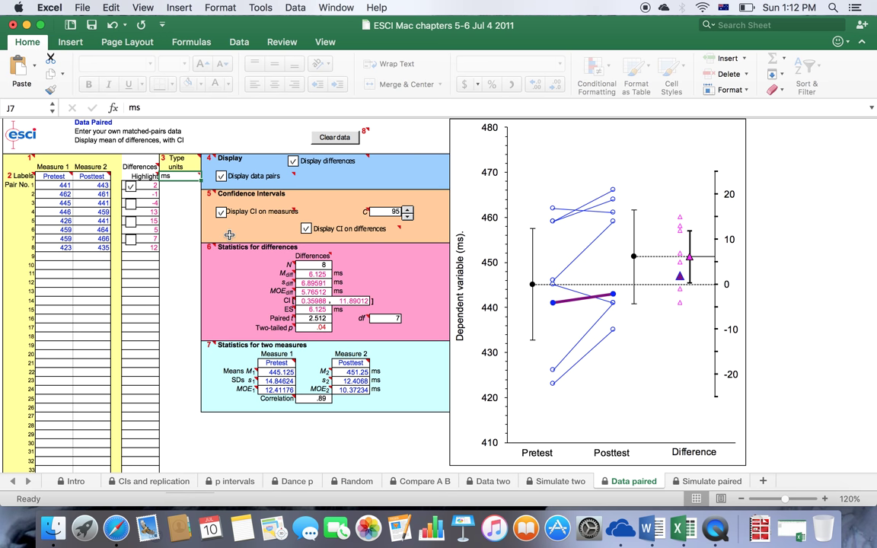
Clear all example pairs, then untick Display differences and Display data pairs.
left_click(323, 137)
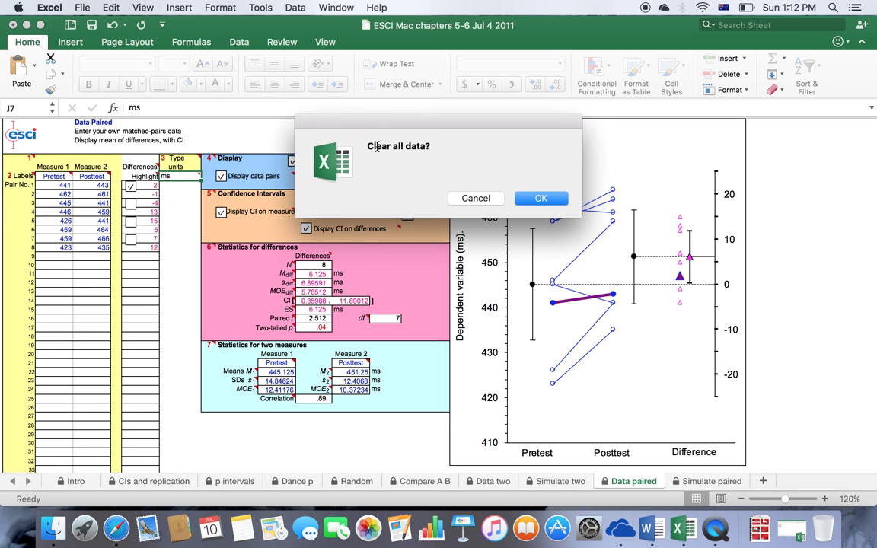
left_click(541, 199)
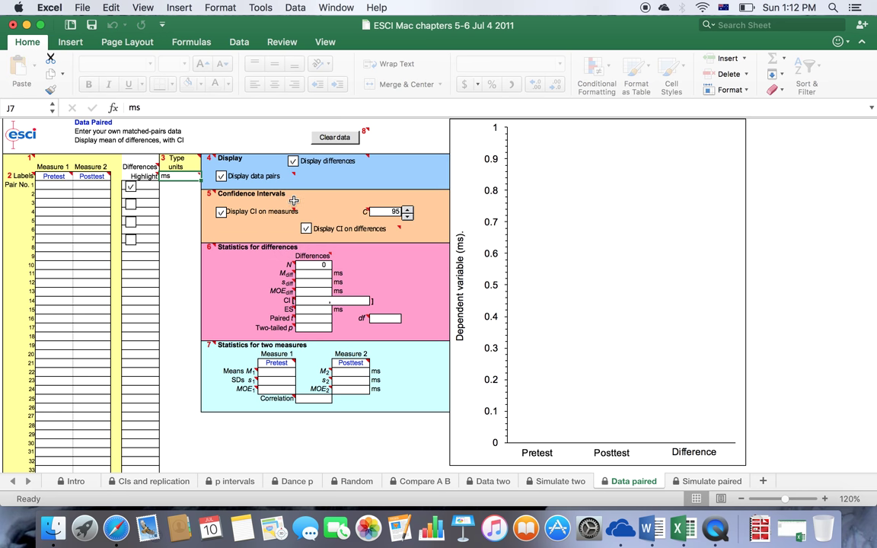
left_click(293, 161)
left_click(222, 177)
Replace the units 'ms' with 'DS' in cell J7.
mouse_move(187, 175)
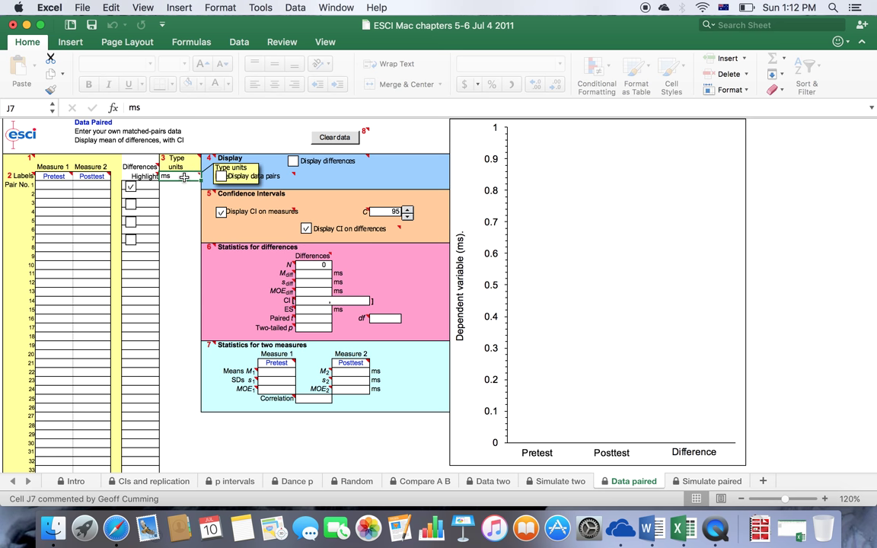
key("Delete")
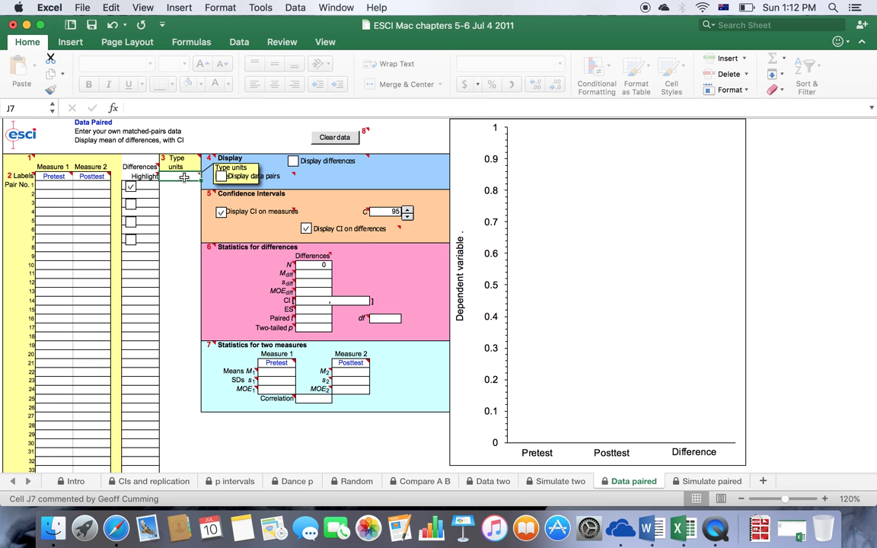
type("DS")
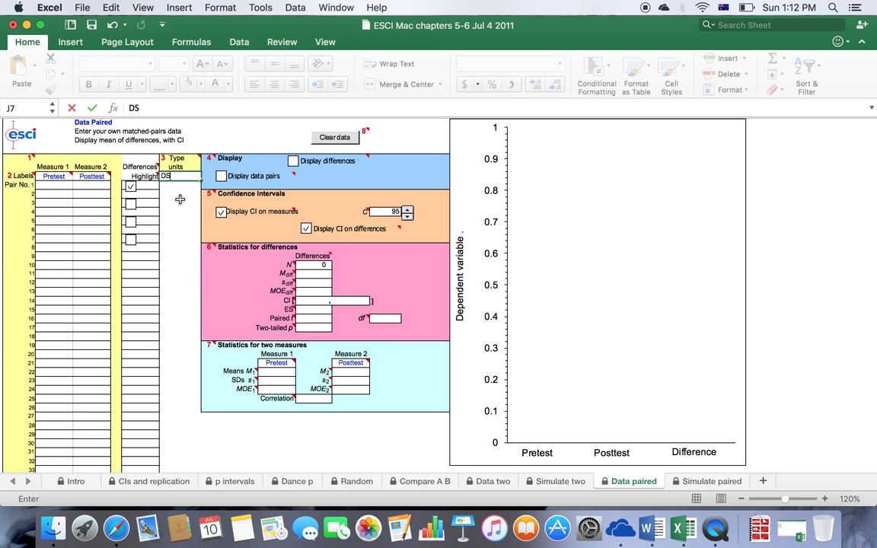
left_click(179, 200)
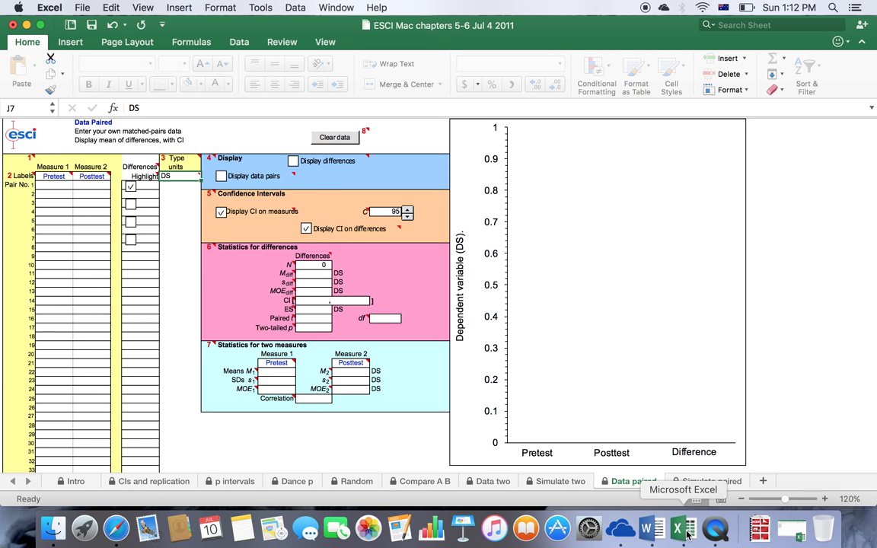
Copy Workbook2's A1:B10 scores and paste them into the first Pretest cell of the ESCI sheet.
left_click(792, 530)
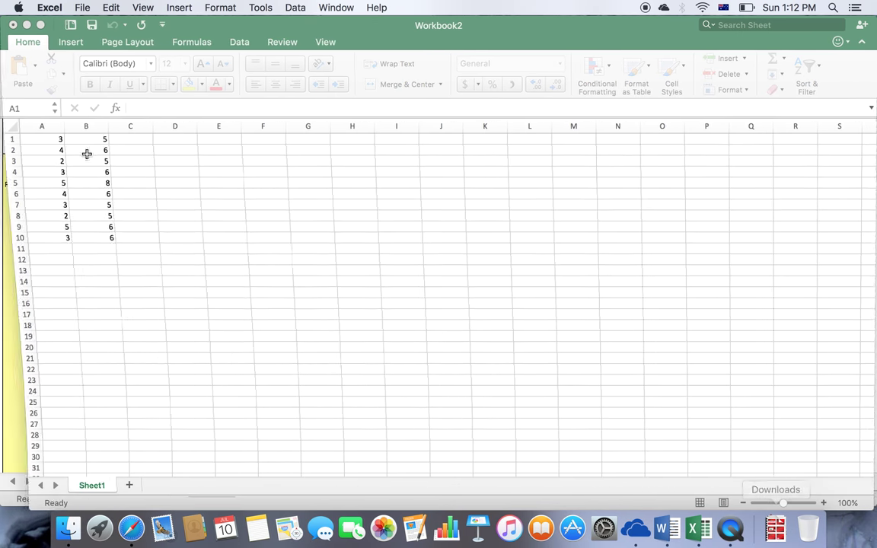
left_click(153, 151)
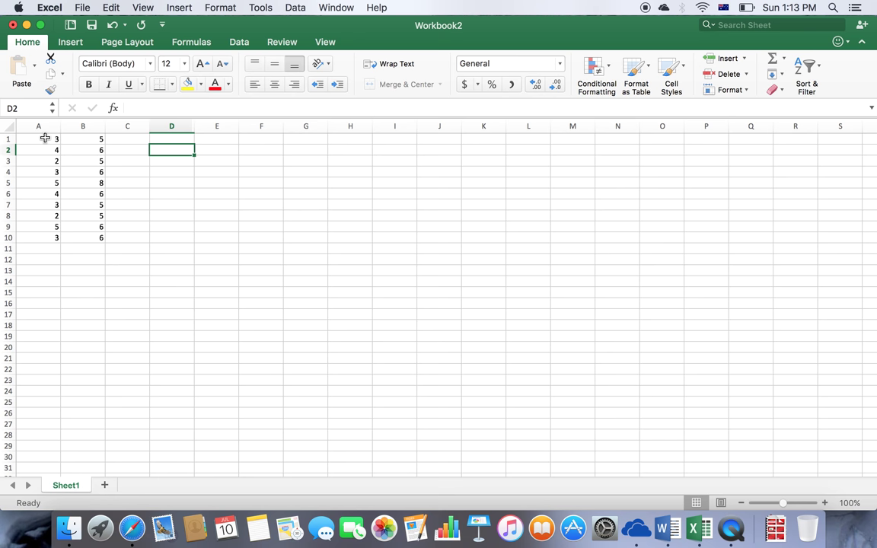
left_click_drag(43, 138, 79, 237)
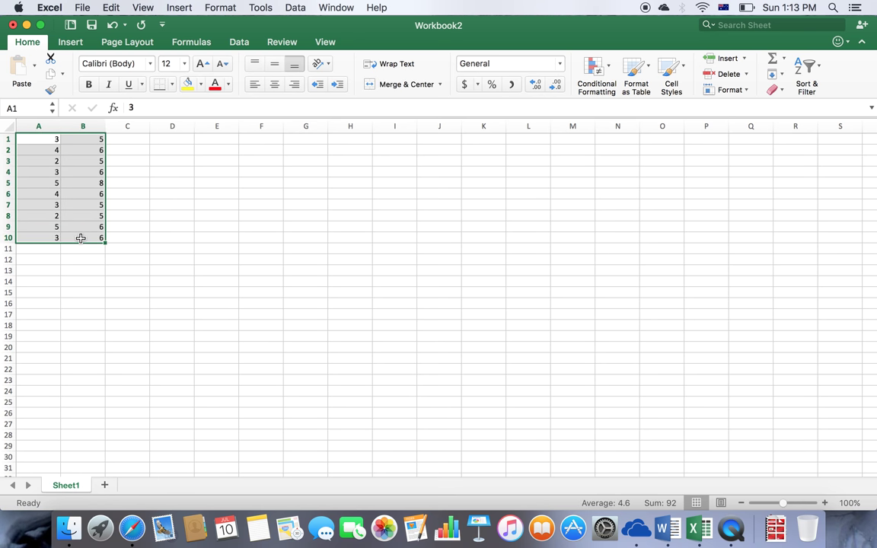
key("super+c")
left_click(40, 25)
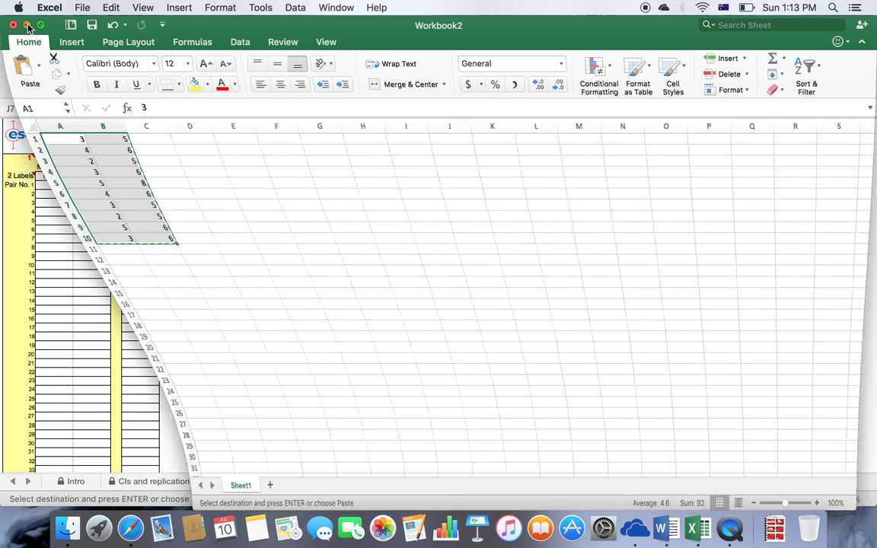
left_click(51, 185)
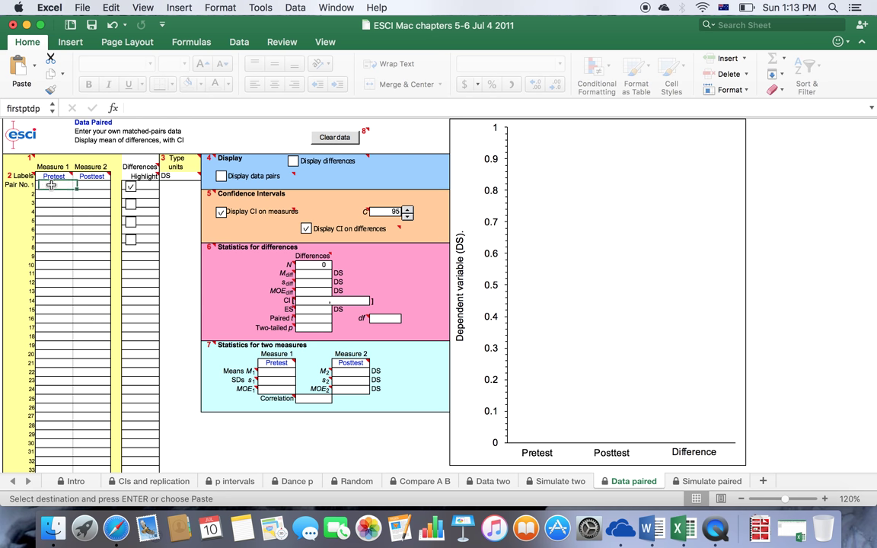
key("super+v")
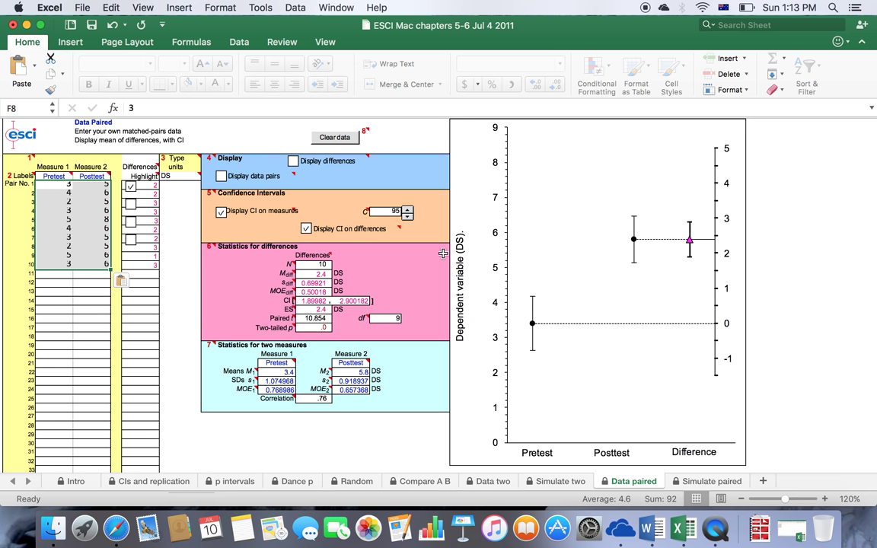
mouse_move(688, 246)
left_click(91, 195)
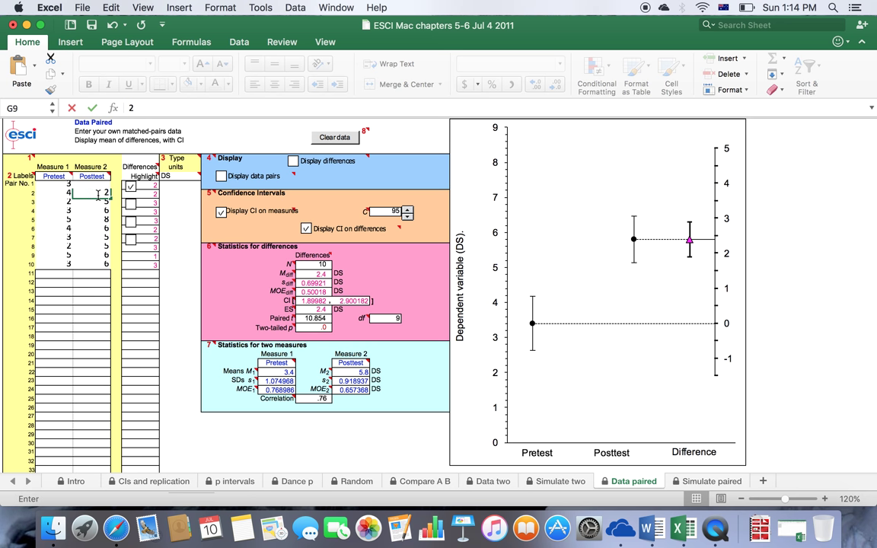
type("2")
key("Return")
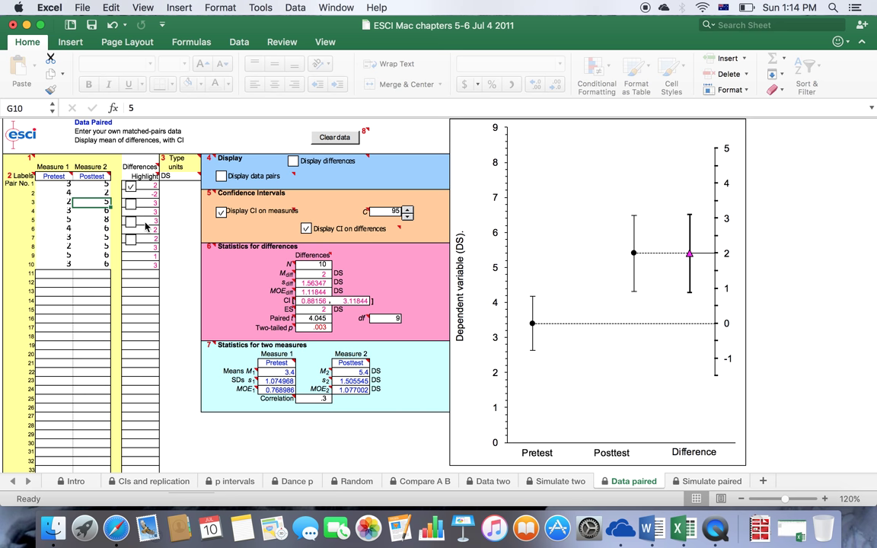
key("super+z")
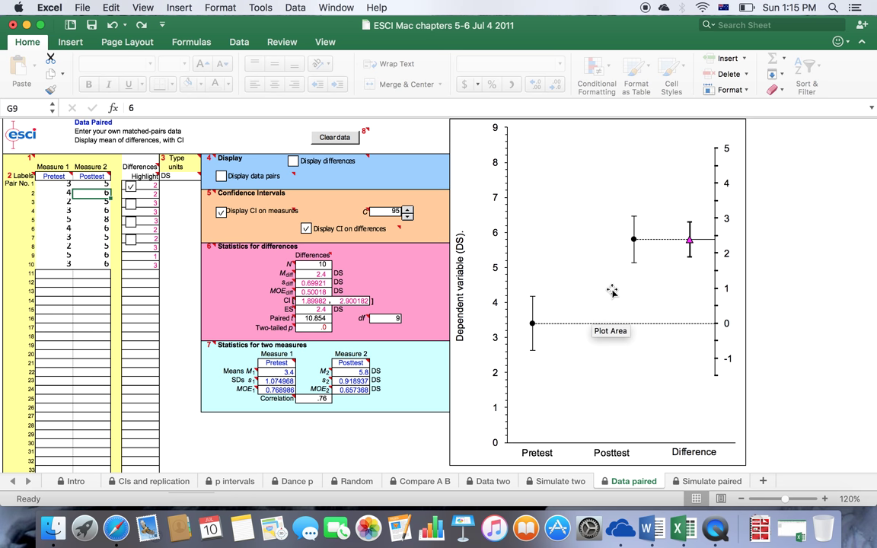
Tick Display data pairs so Pretest-Posttest lines for each participant appear on the chart.
left_click(221, 177)
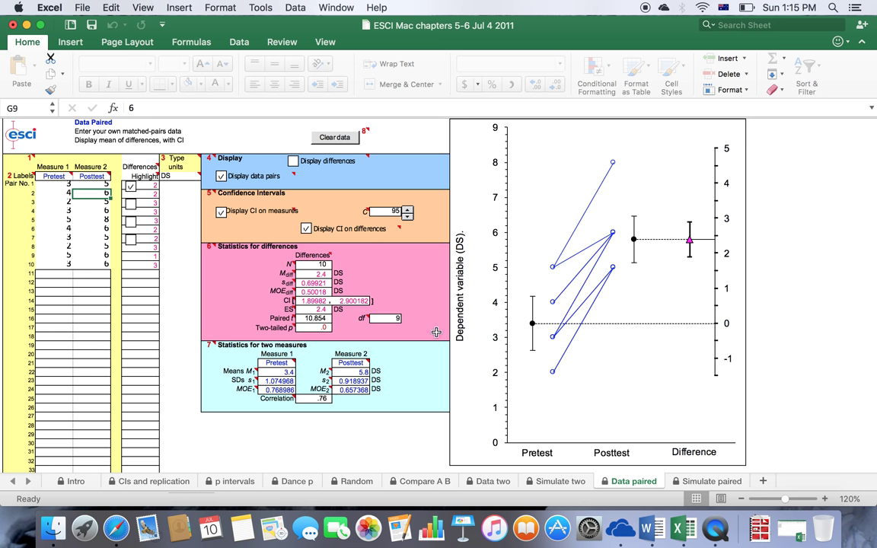
mouse_move(554, 270)
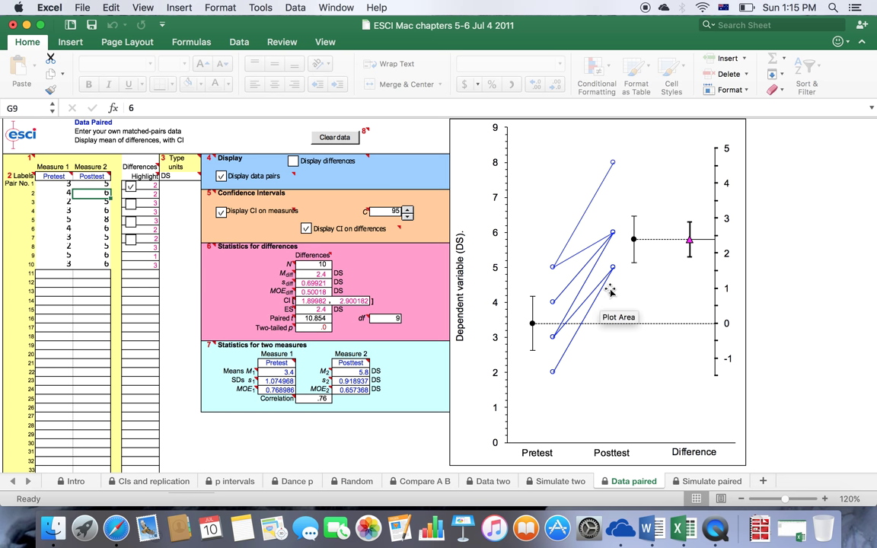
mouse_move(613, 166)
mouse_move(553, 373)
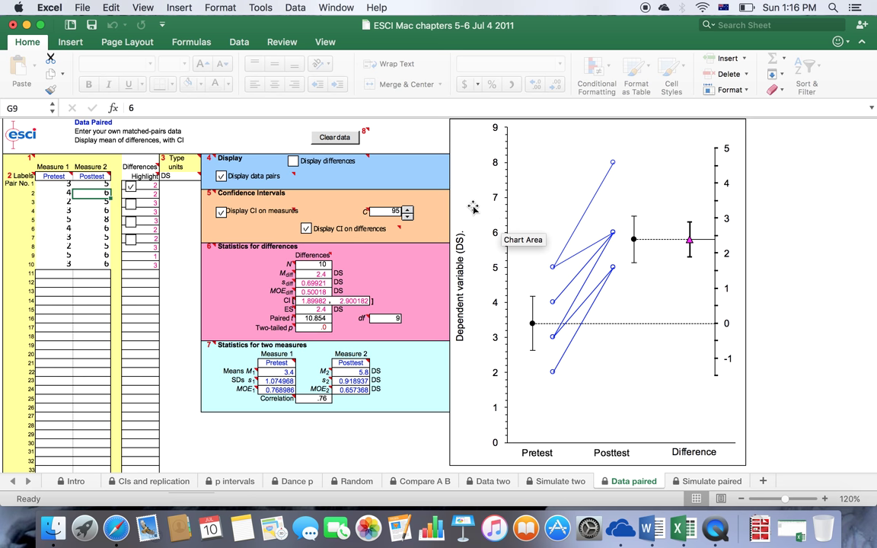
Select the ESCI chart, create a Blank Document in Word, and paste the chart in.
left_click(473, 207)
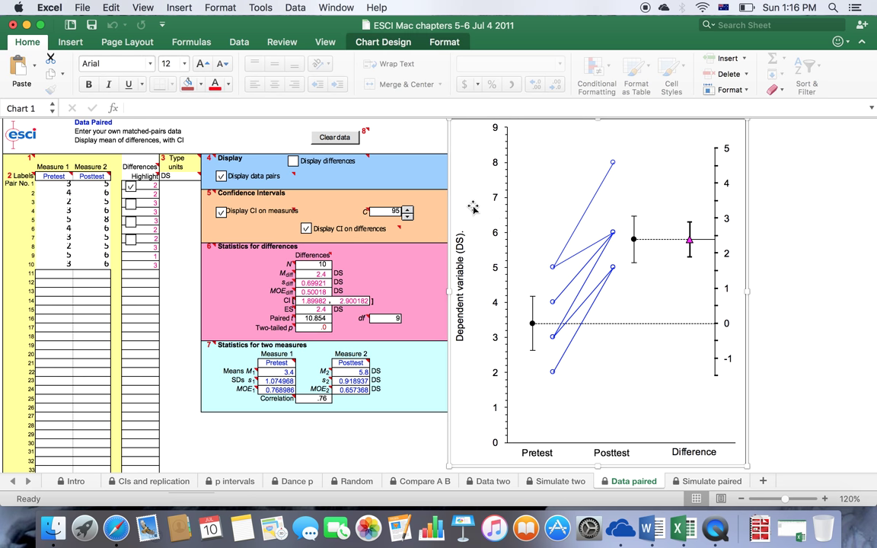
left_click(644, 530)
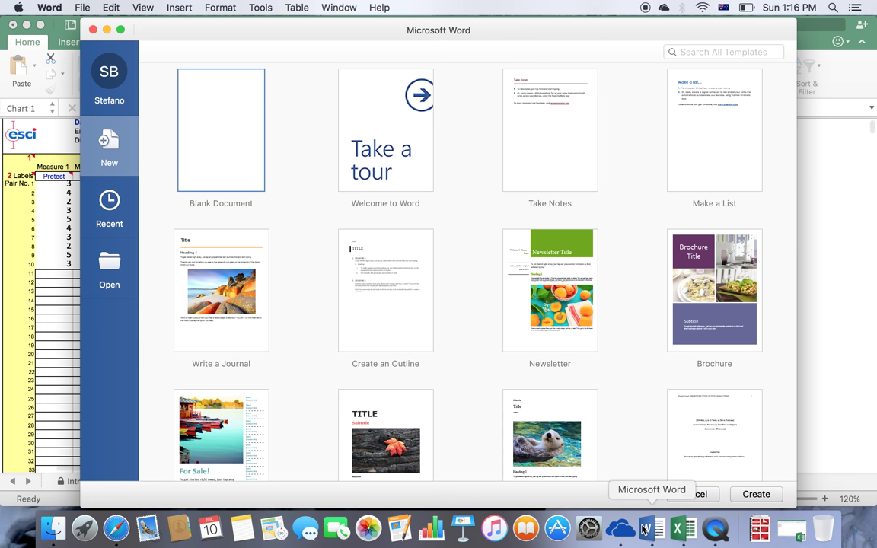
double_click(233, 131)
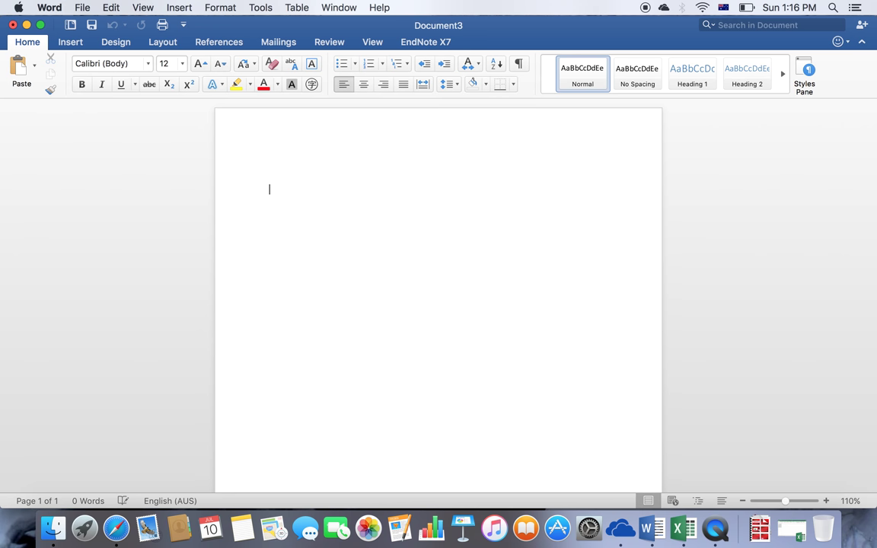
key("super+v")
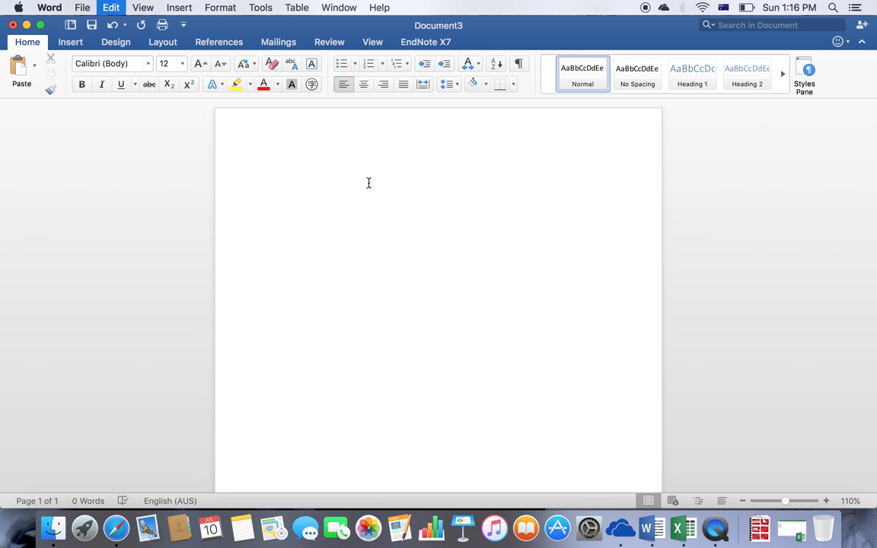
scroll(582, 322, "down", 1)
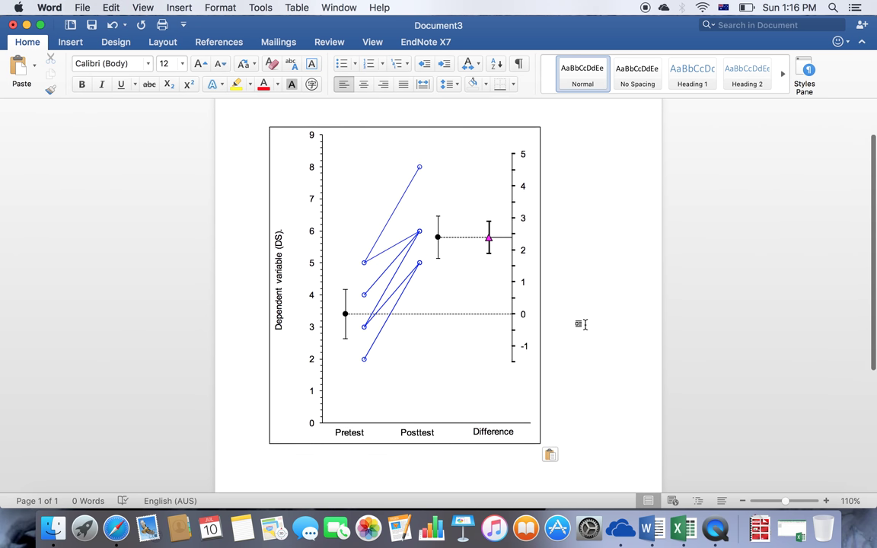
key("super+z")
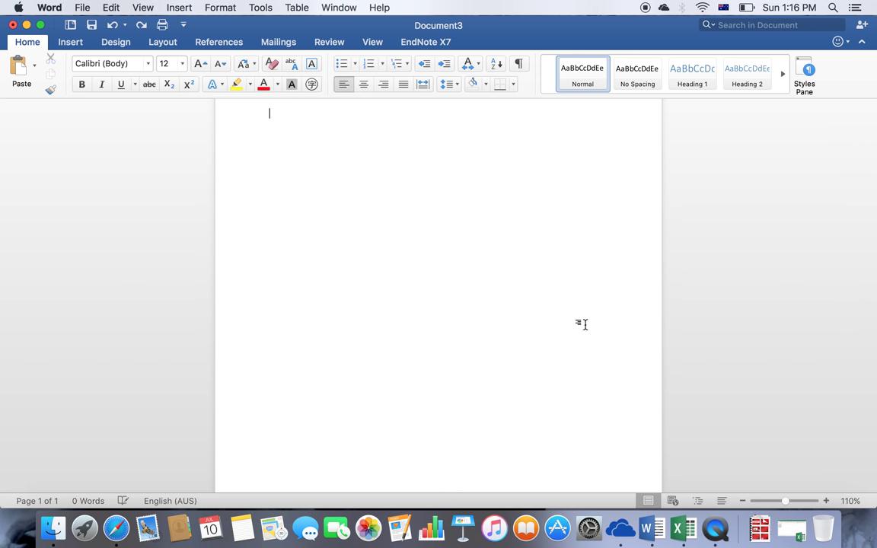
scroll(337, 279, "up", 2)
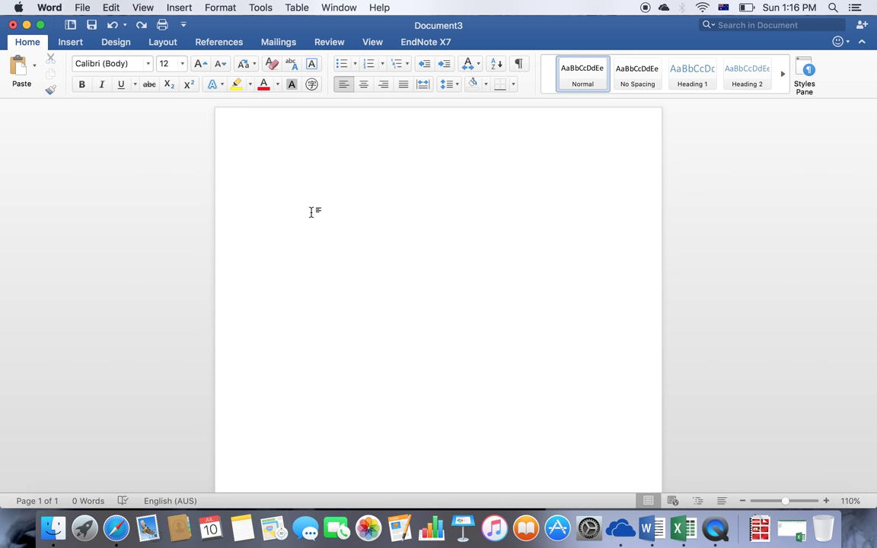
Insert a 1x1 table and paste the ESCI chart into its cell.
left_click(71, 42)
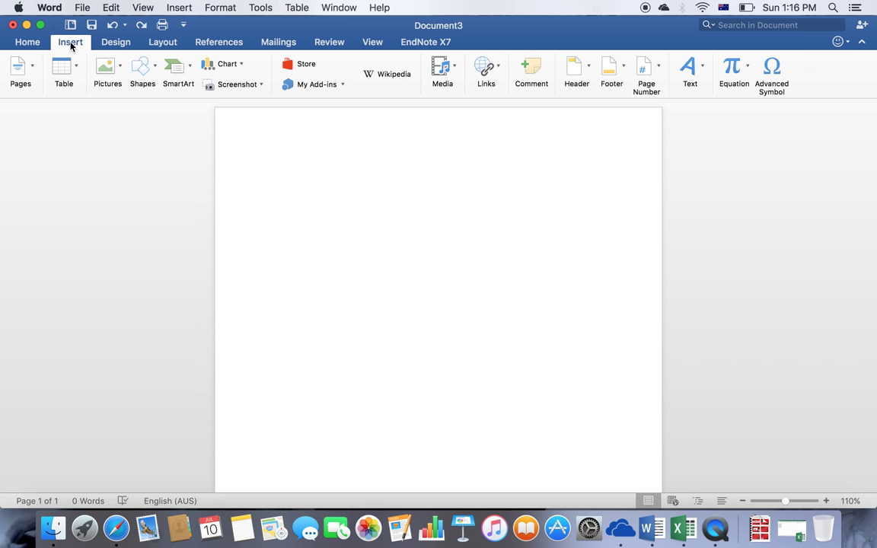
left_click(64, 69)
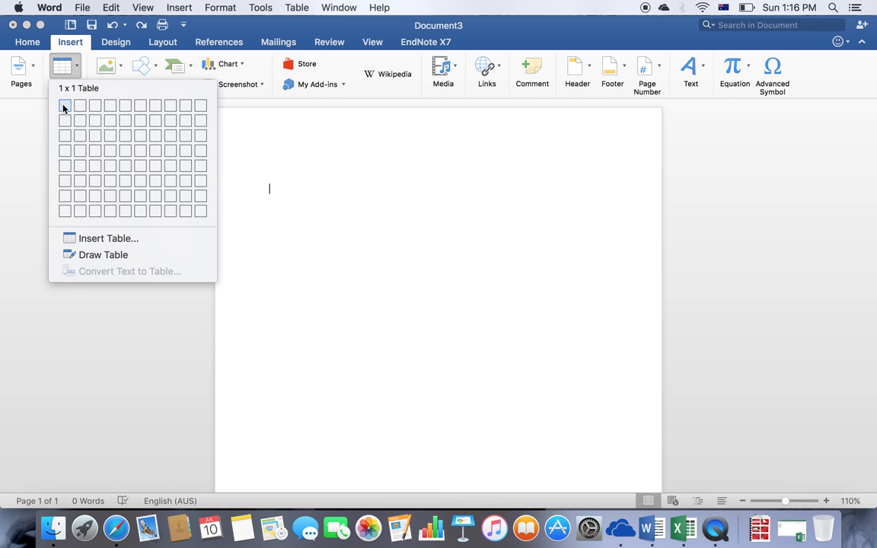
left_click(64, 108)
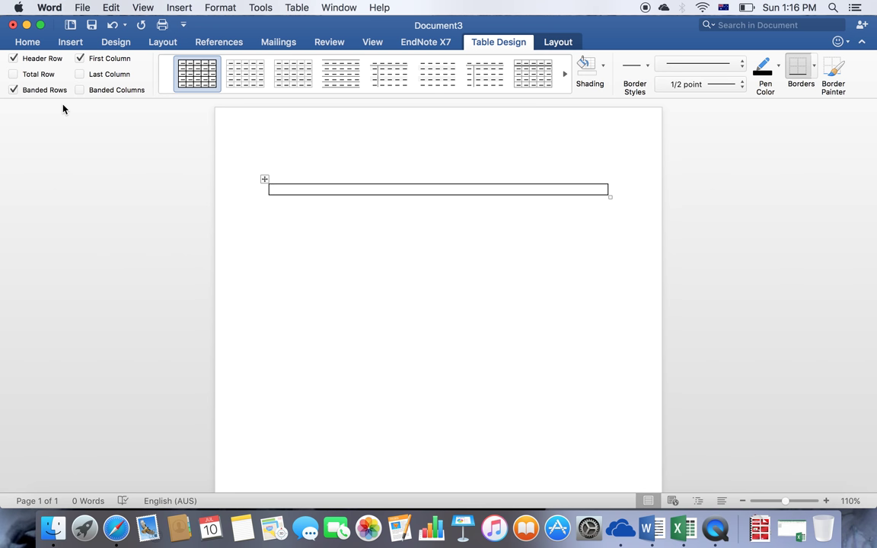
key("super+v")
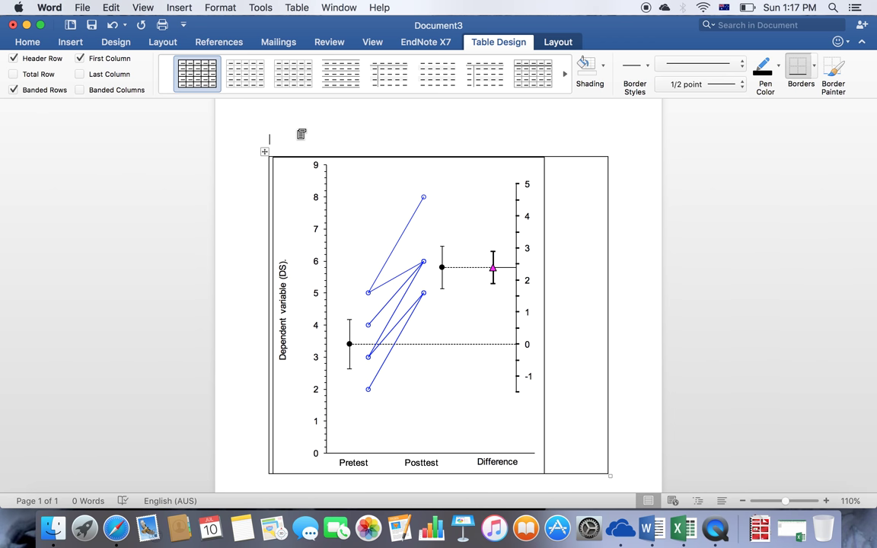
Add a row beneath the chart and type the caption 'Figure 1.'.
left_click(299, 133)
left_click(579, 365)
key("Return")
scroll(439, 290, "down", 2)
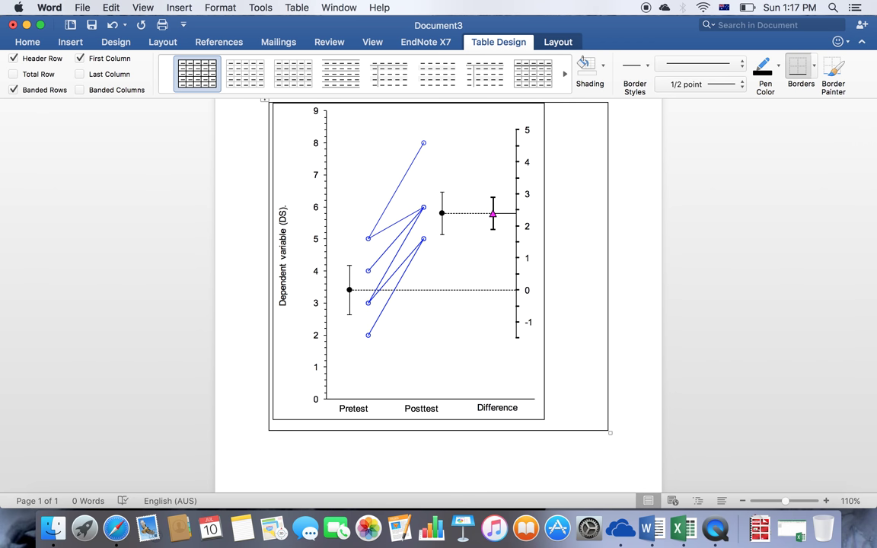
type("F")
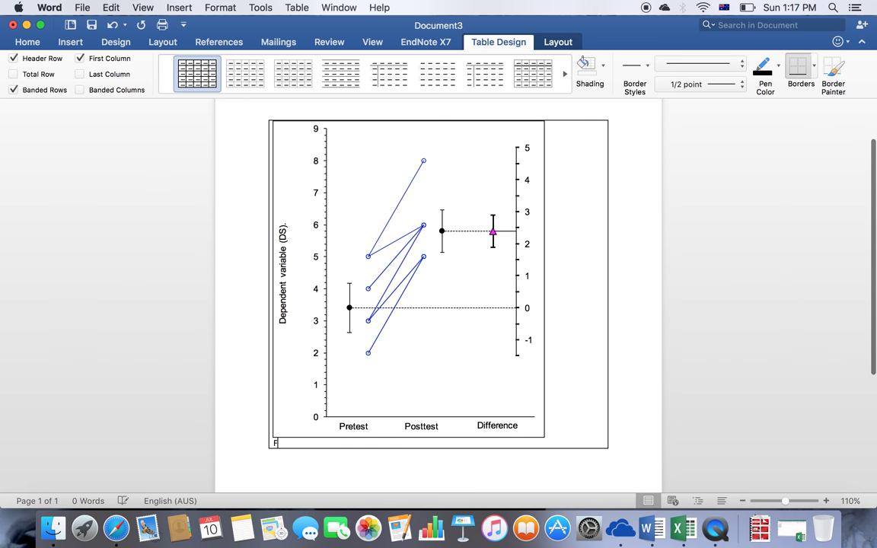
type("igure 1...")
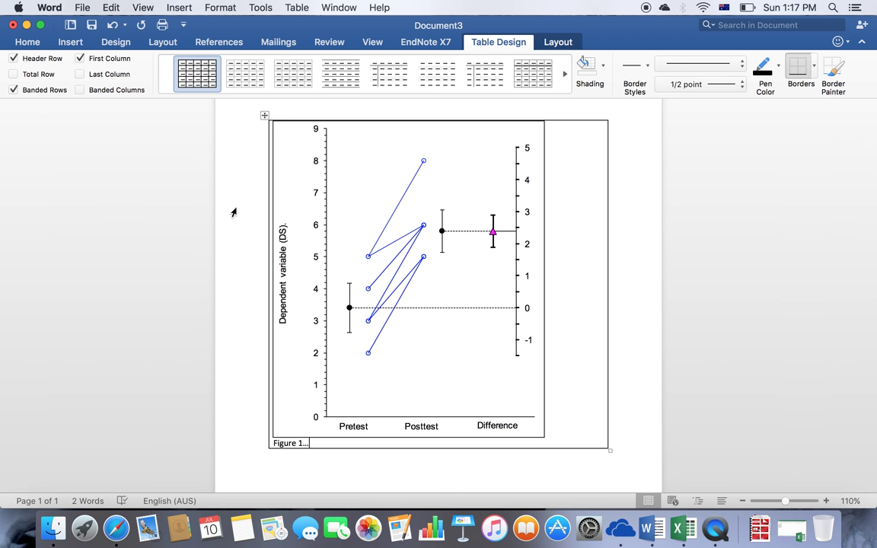
Select the whole chart-and-caption table with its top-left move handle.
scroll(235, 211, "up", 2)
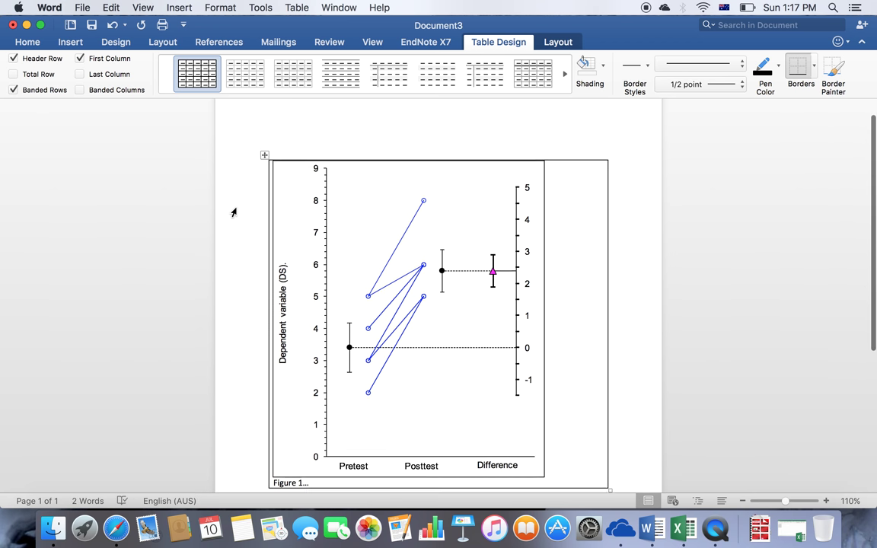
left_click(259, 145)
scroll(279, 144, "down", 2)
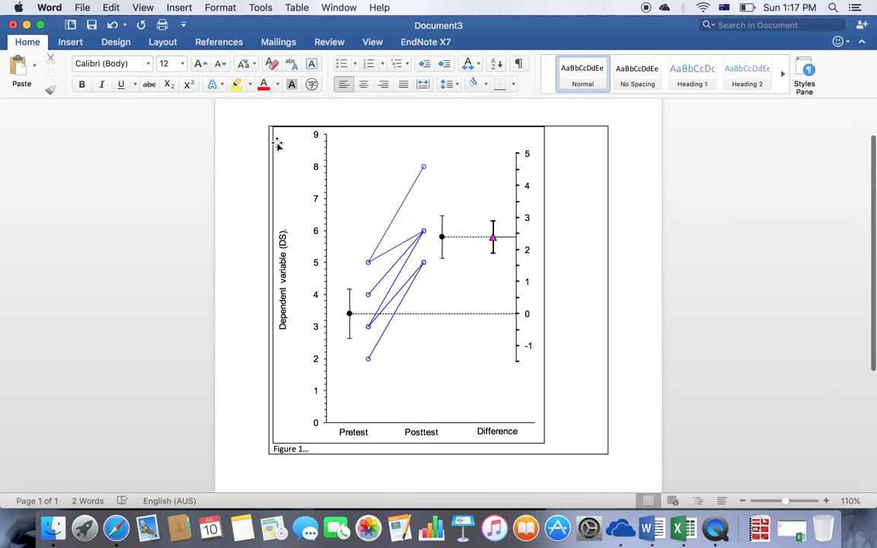
scroll(277, 145, "up", 1)
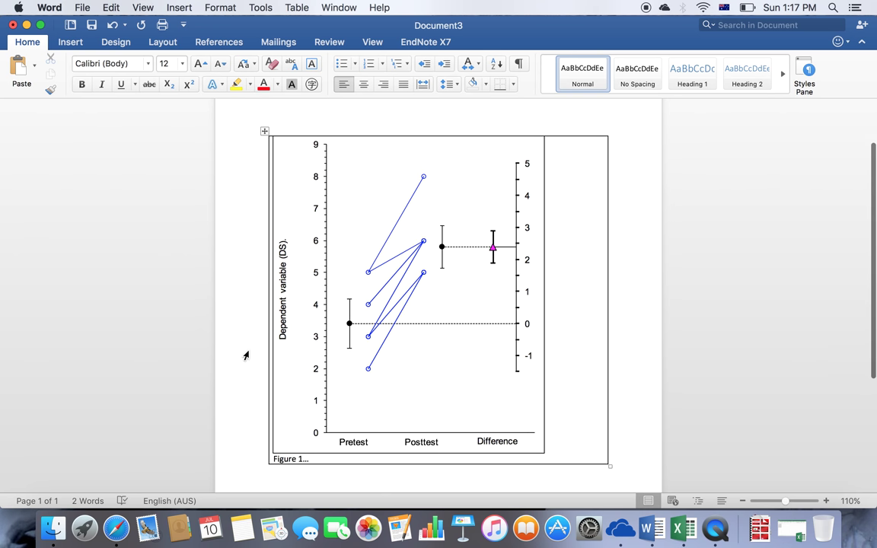
scroll(246, 355, "up", 1)
scroll(246, 356, "down", 1)
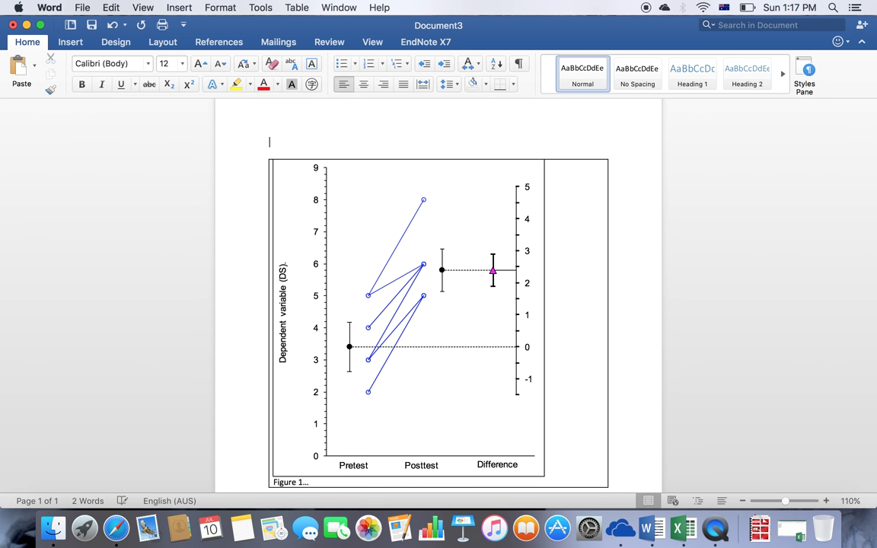
left_click(265, 155)
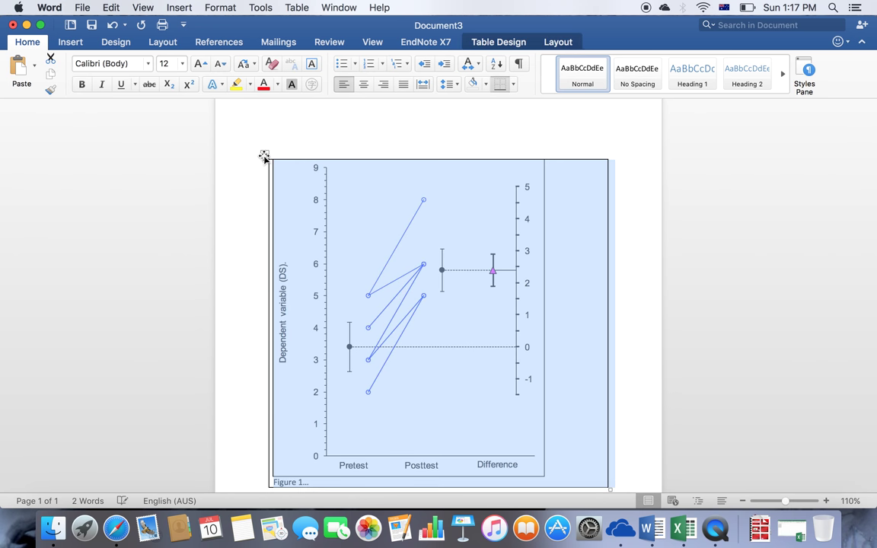
scroll(363, 134, "down", 3)
scroll(363, 134, "up", 2)
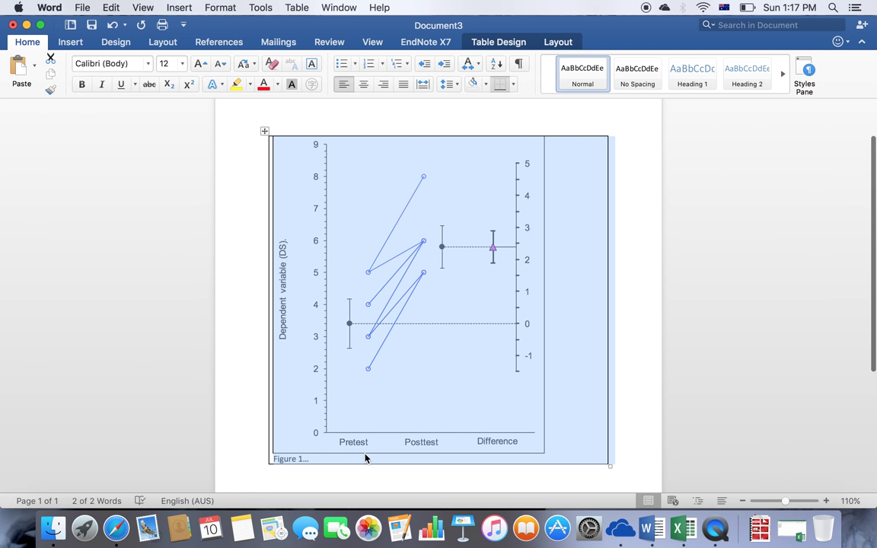
left_click(642, 298)
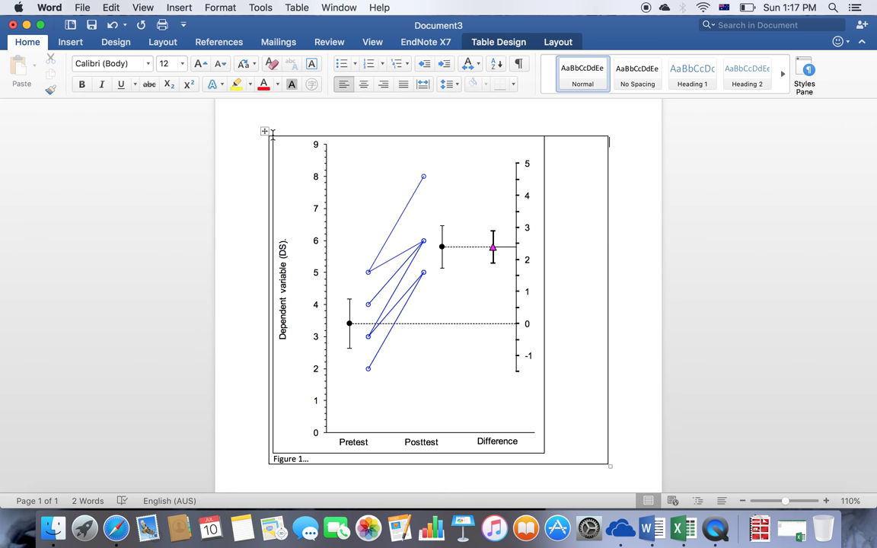
left_click(263, 132)
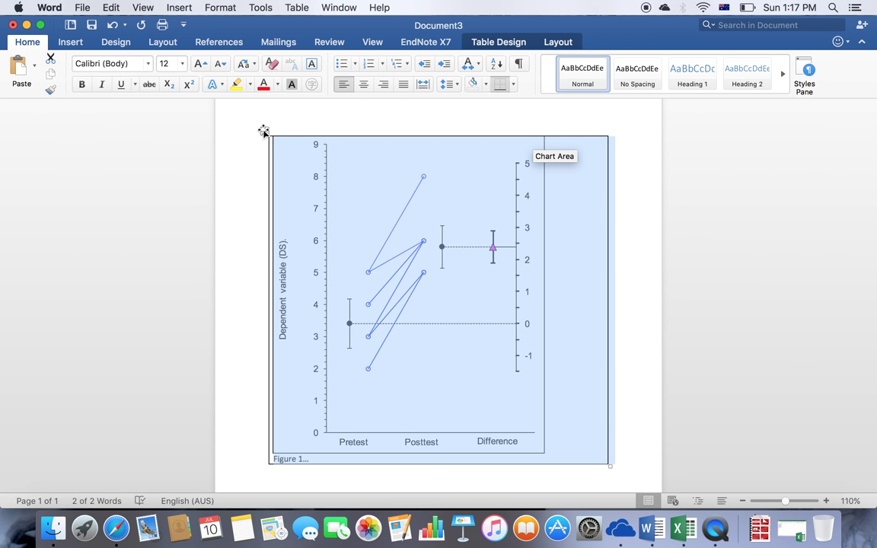
Apply No Border to the chart table from the Table Design Borders menu.
left_click(491, 43)
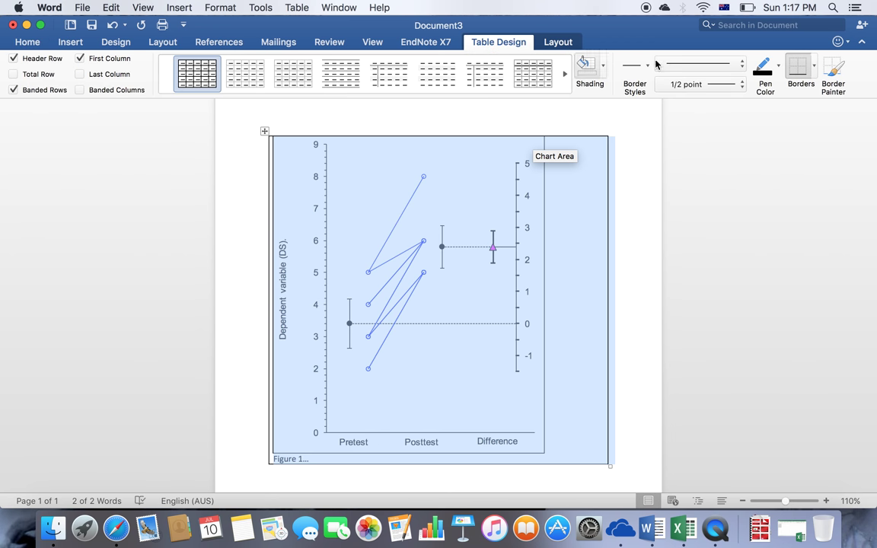
left_click(815, 79)
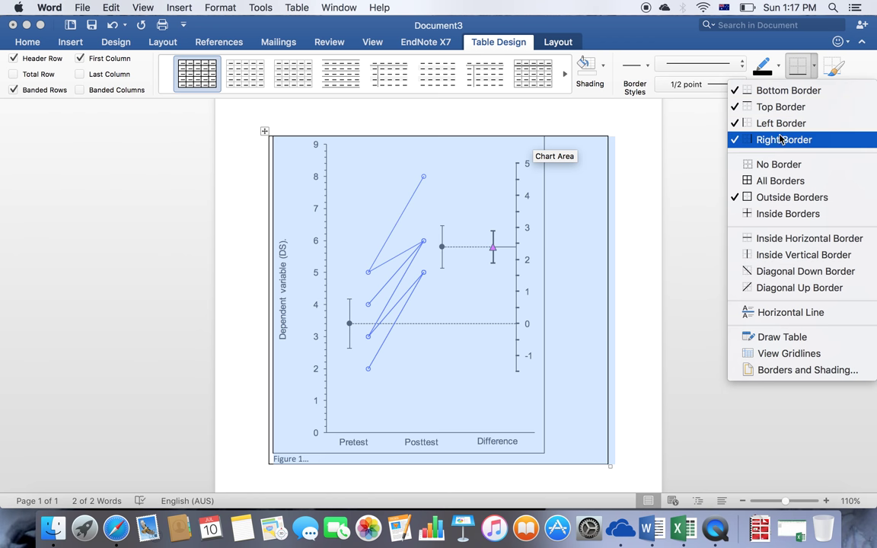
left_click(767, 165)
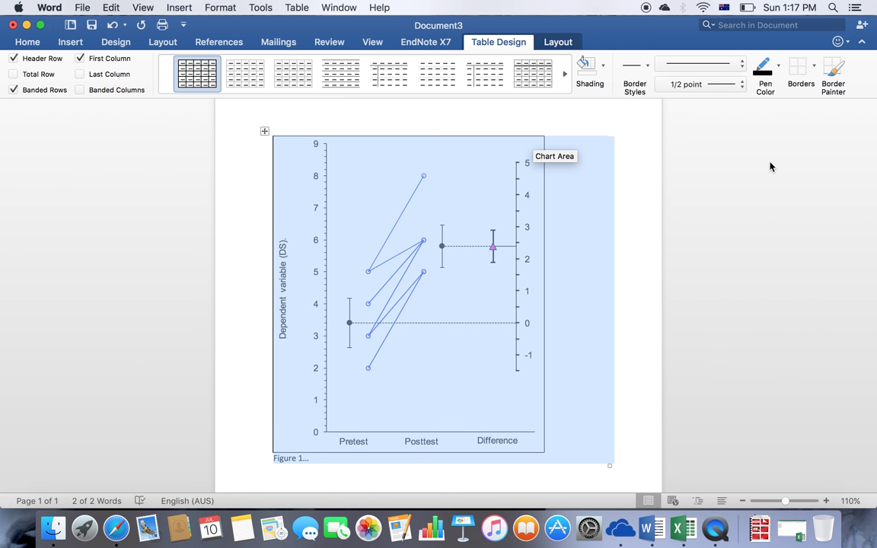
left_click(634, 249)
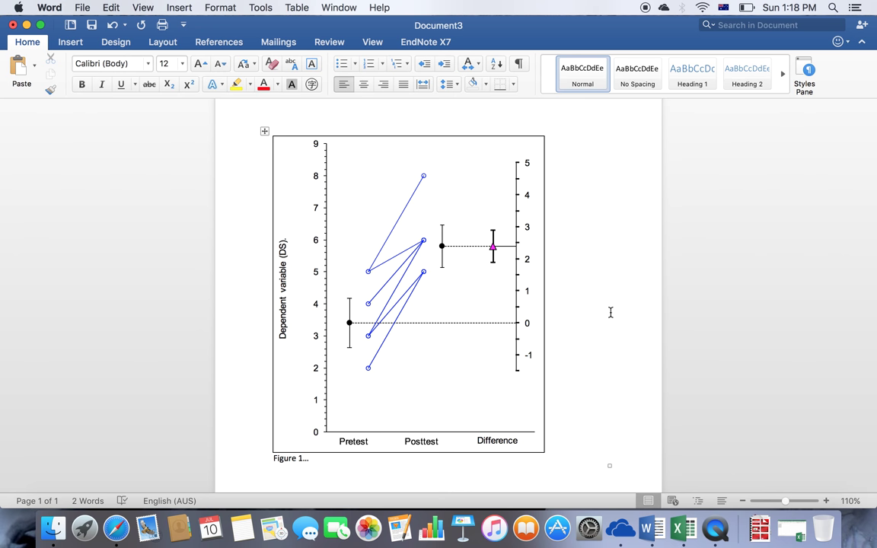
Set the chart area's border to No line so the chart has no outline.
left_click(402, 138)
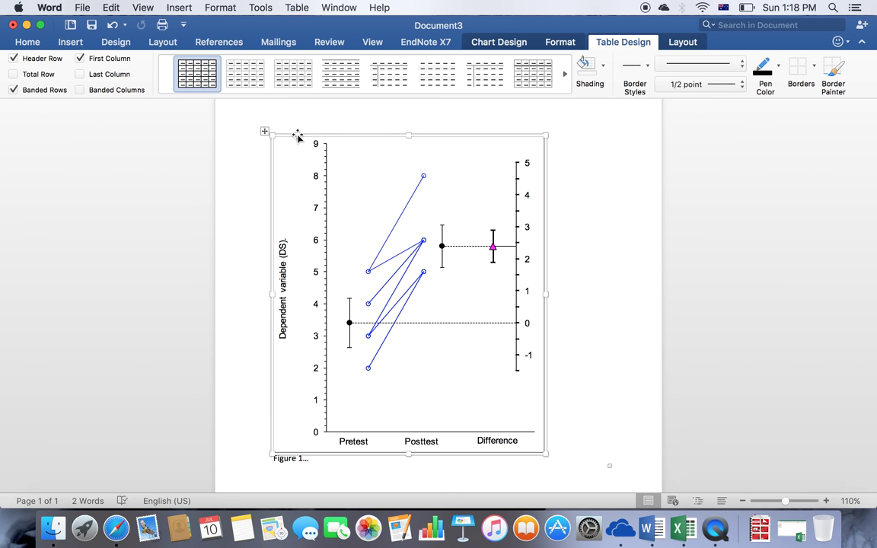
right_click(288, 158)
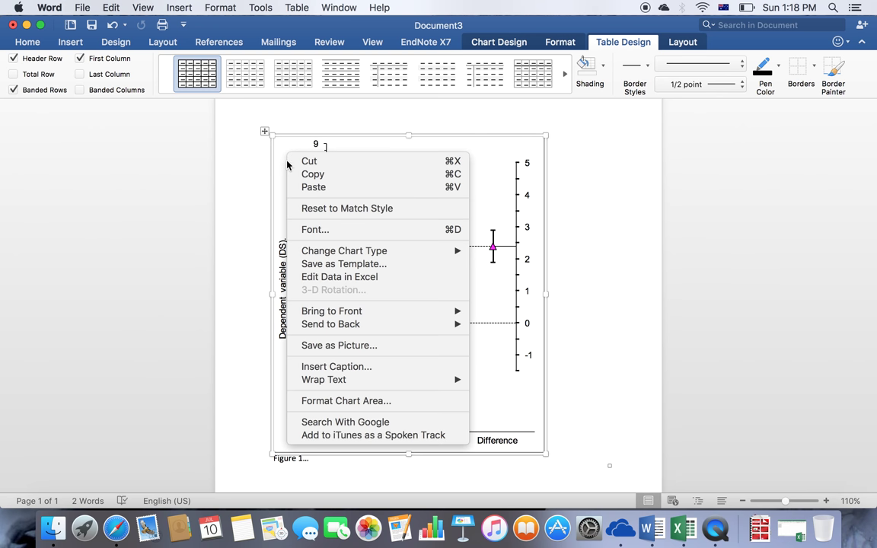
left_click(335, 403)
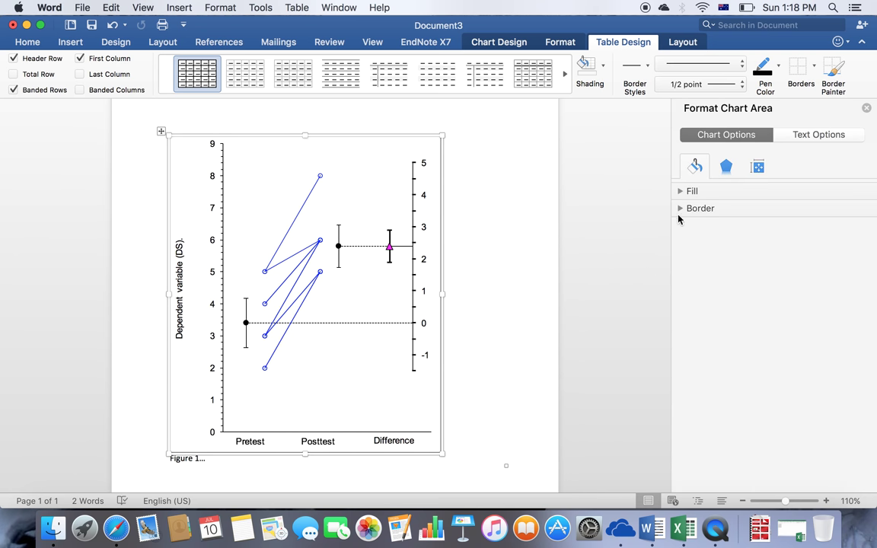
left_click(681, 208)
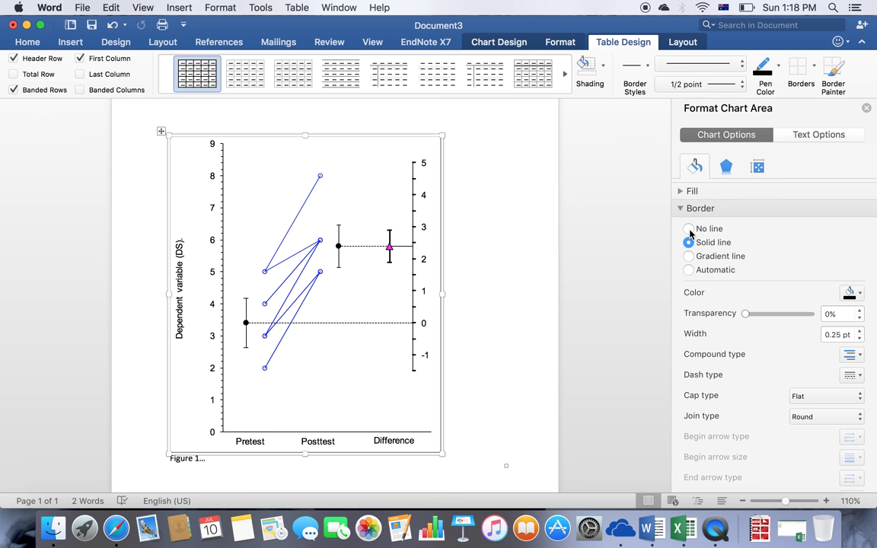
left_click(689, 230)
left_click(524, 270)
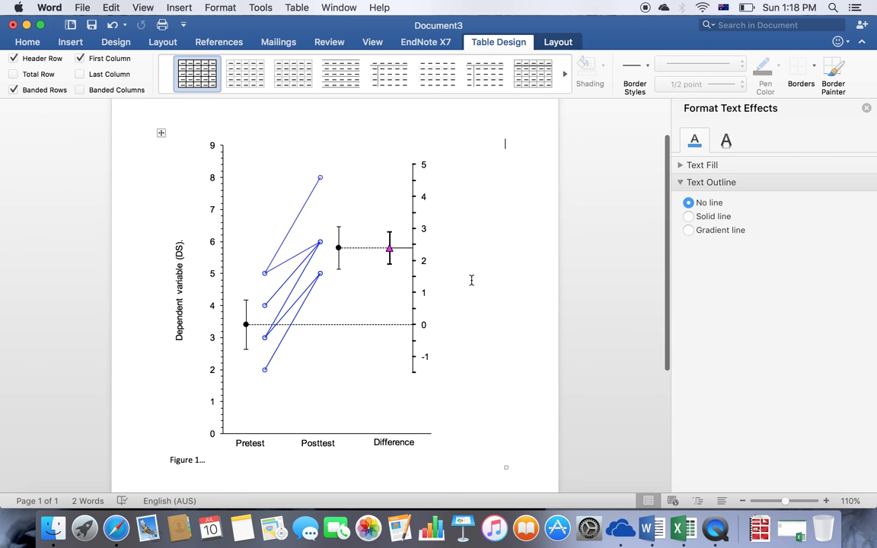
left_click(186, 102)
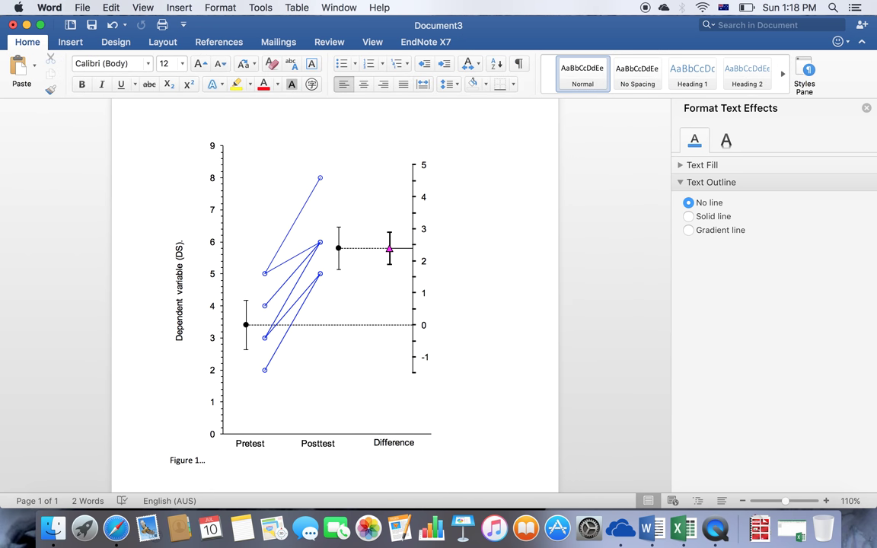
Add a blank line above the figure and delete the old 'Dependent variable (DS).' axis title.
key("Return")
scroll(191, 455, "down", 3)
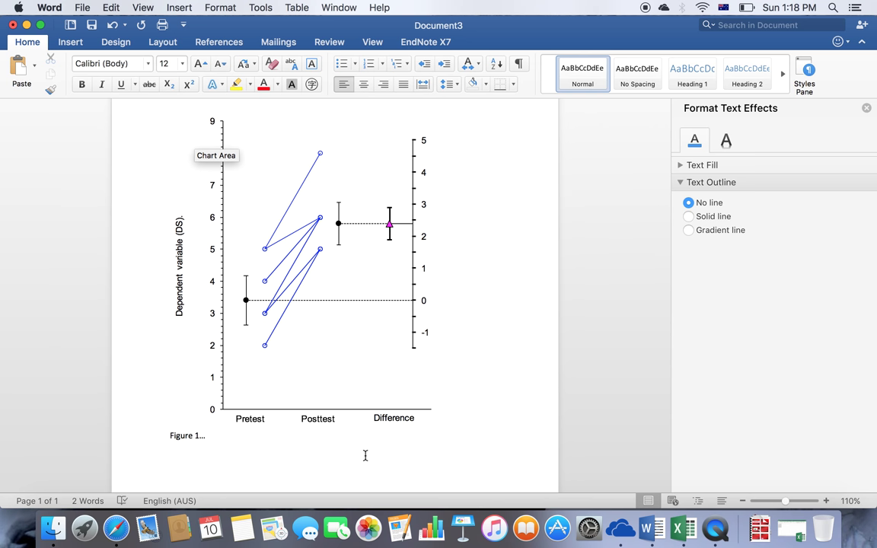
left_click(180, 294)
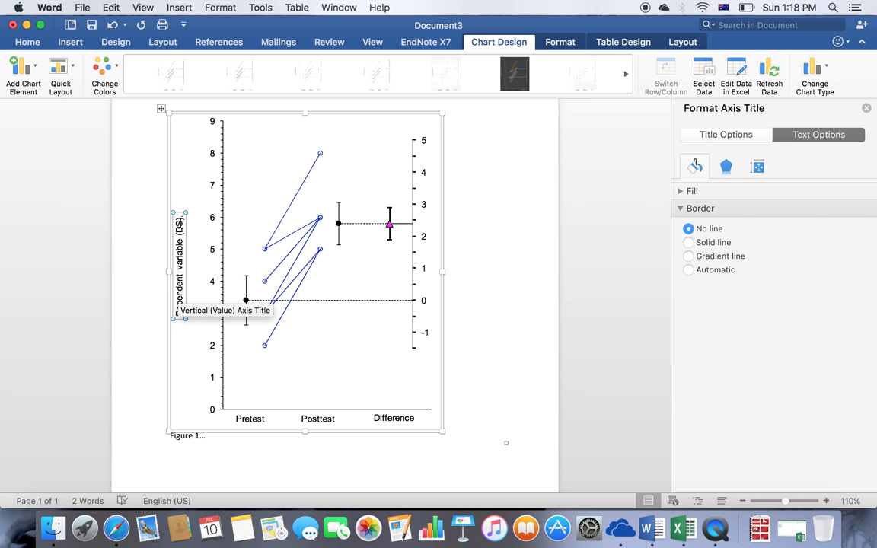
key("Delete")
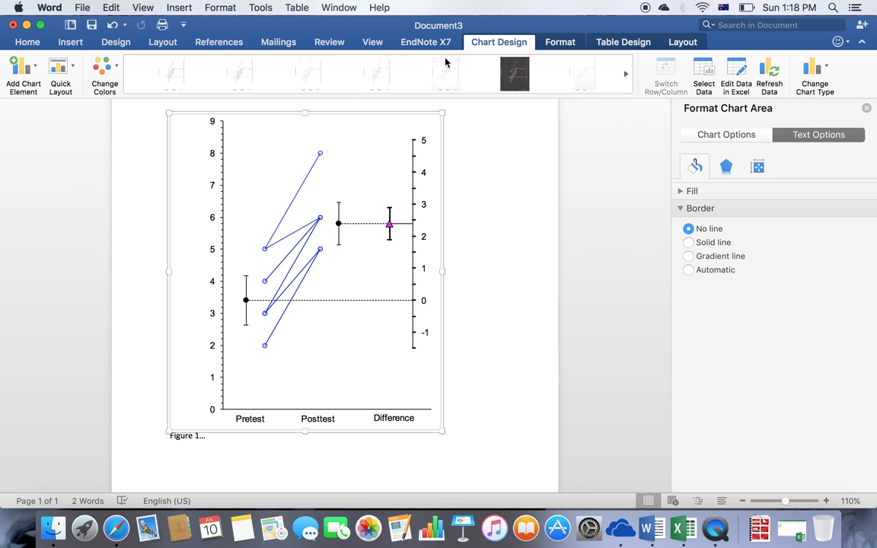
Add a primary vertical axis title reading 'Digit Span'.
left_click(25, 72)
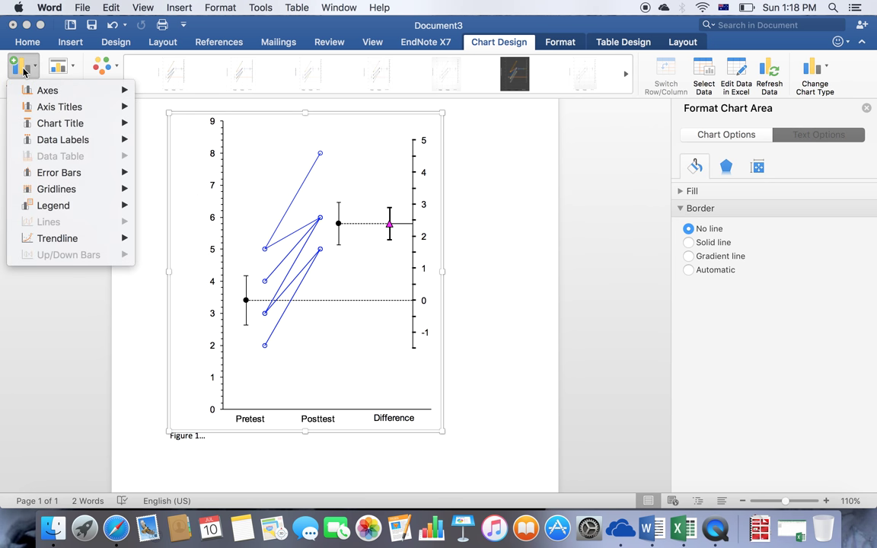
mouse_move(34, 107)
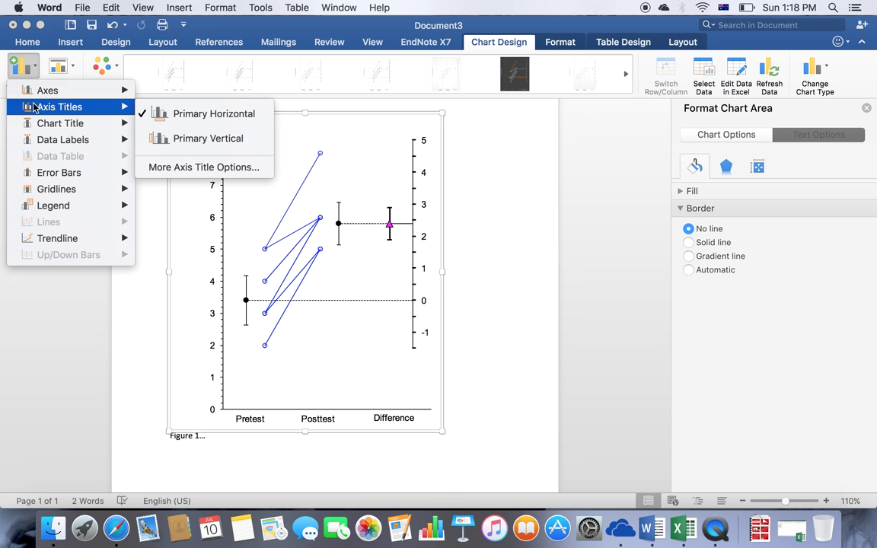
left_click(171, 139)
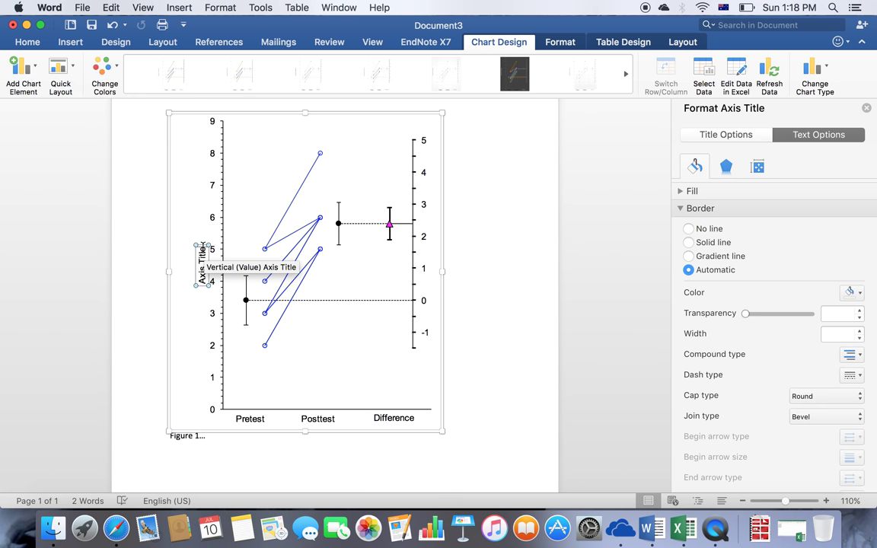
key("BackSpace")
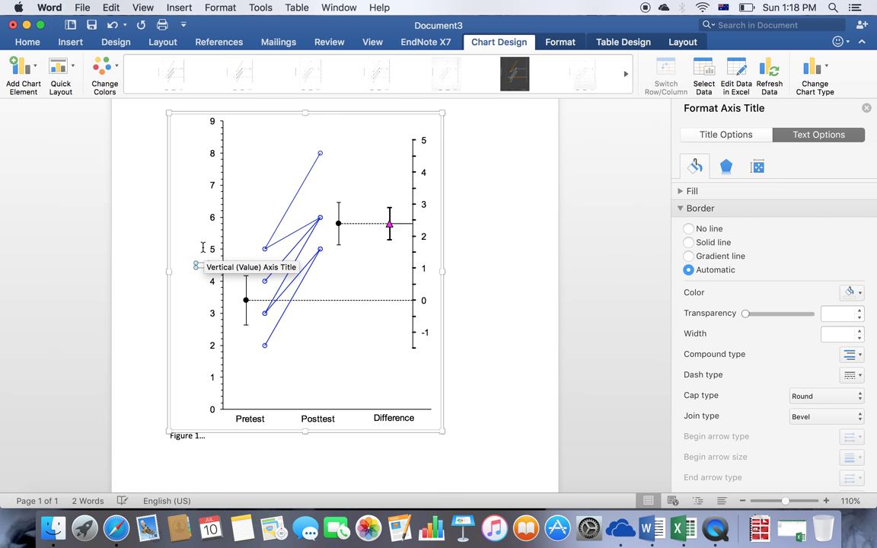
type("Digit Span")
left_click(206, 200)
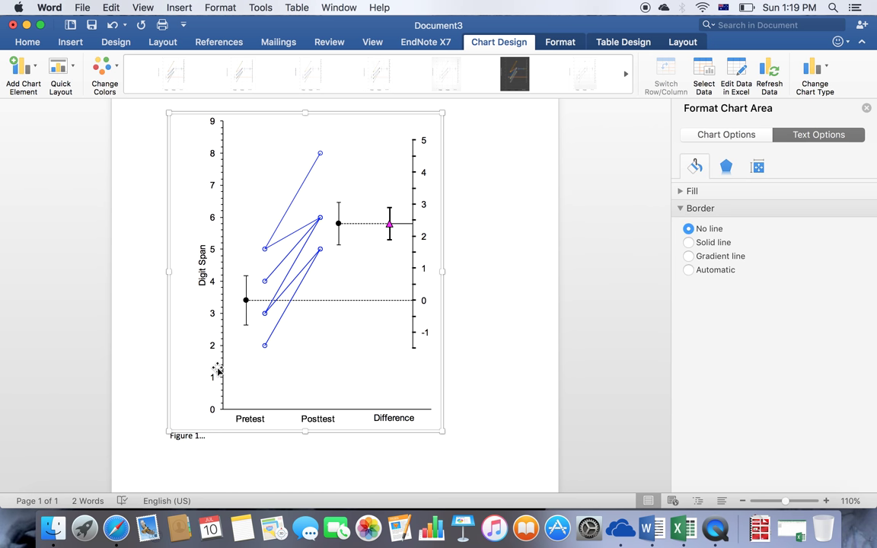
Set both Major and Minor tick mark types on the left Digit Span axis to None.
left_click(223, 318)
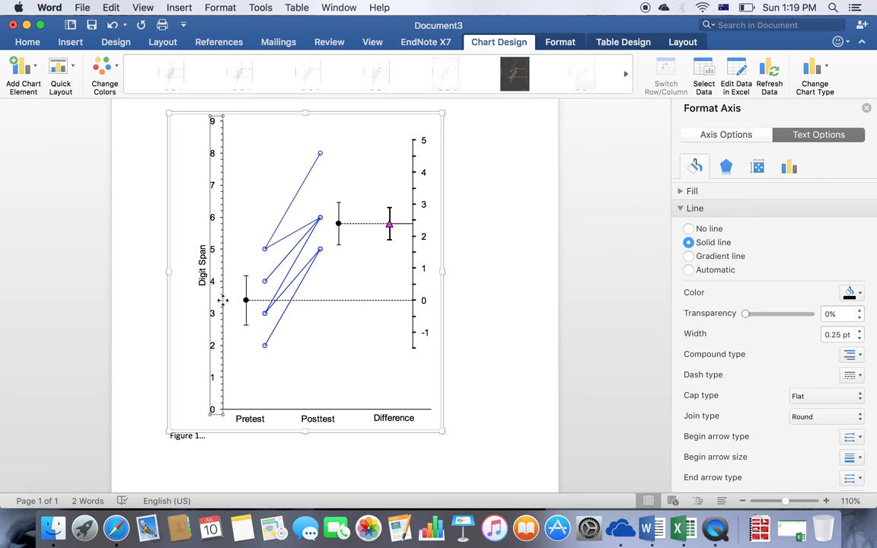
right_click(223, 301)
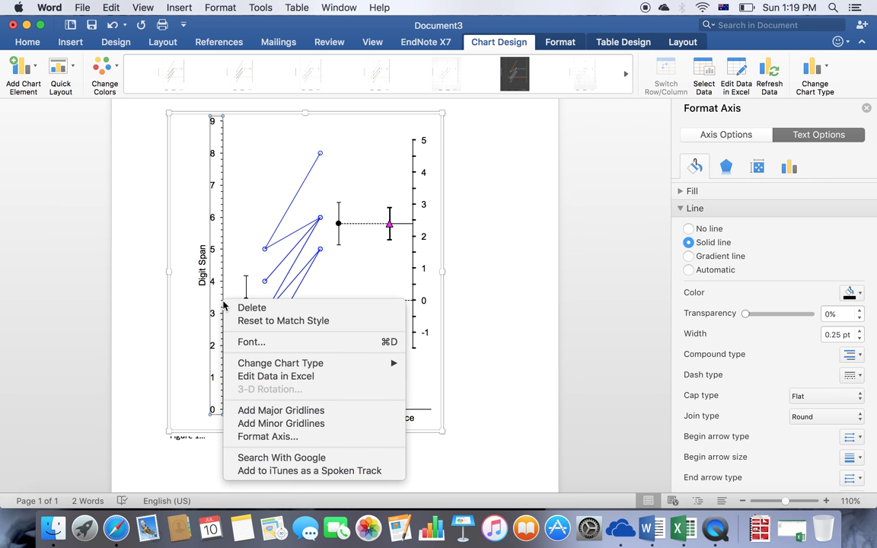
left_click(251, 436)
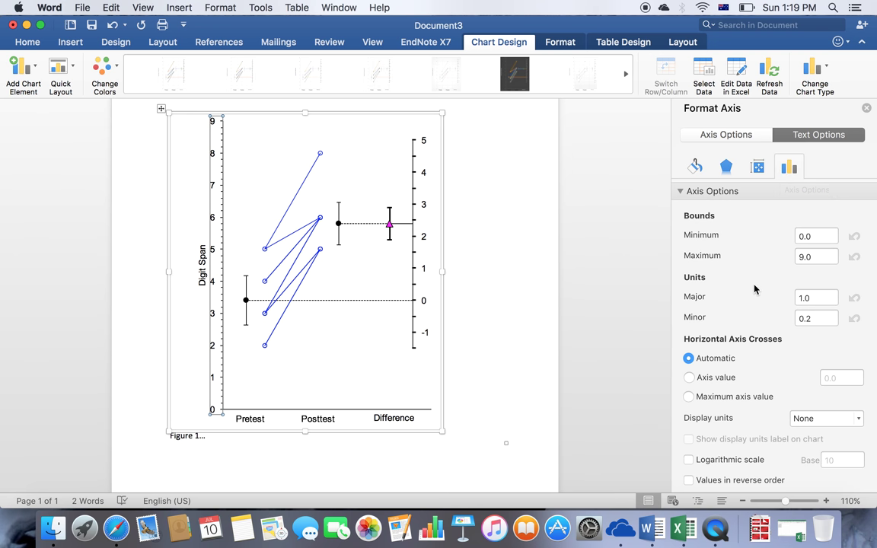
scroll(758, 262, "down", 3)
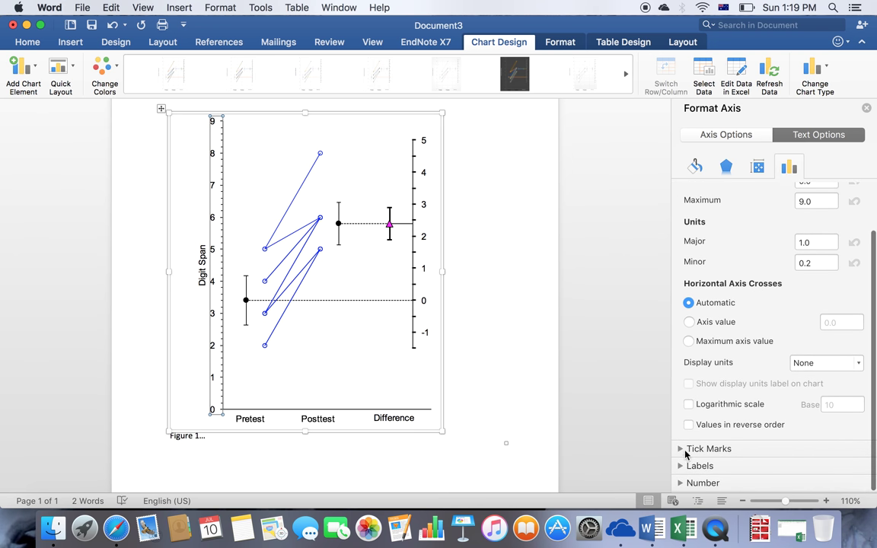
left_click(680, 450)
scroll(766, 408, "down", 3)
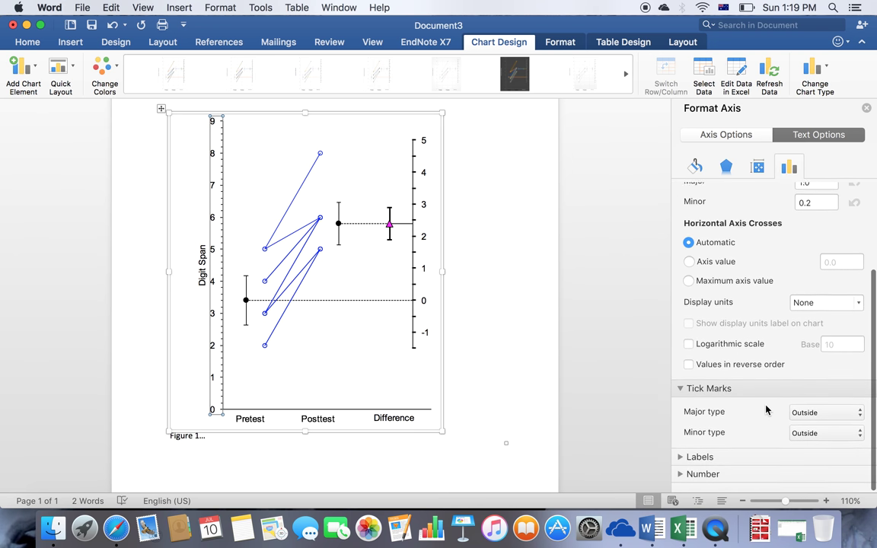
left_click(810, 424)
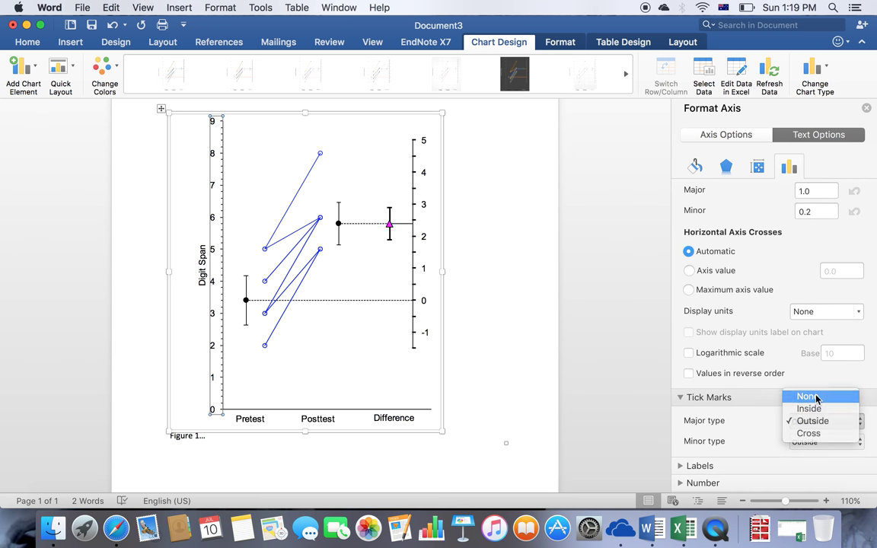
left_click(807, 396)
left_click(808, 442)
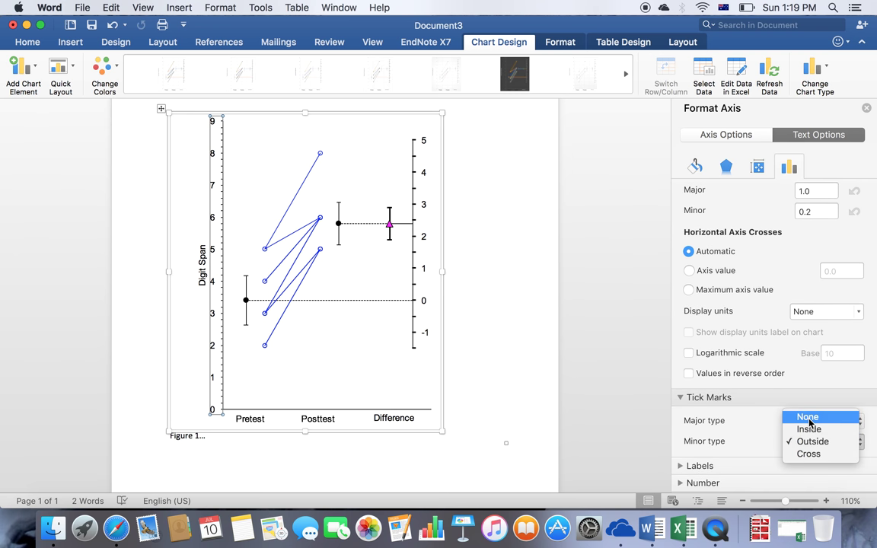
left_click(808, 418)
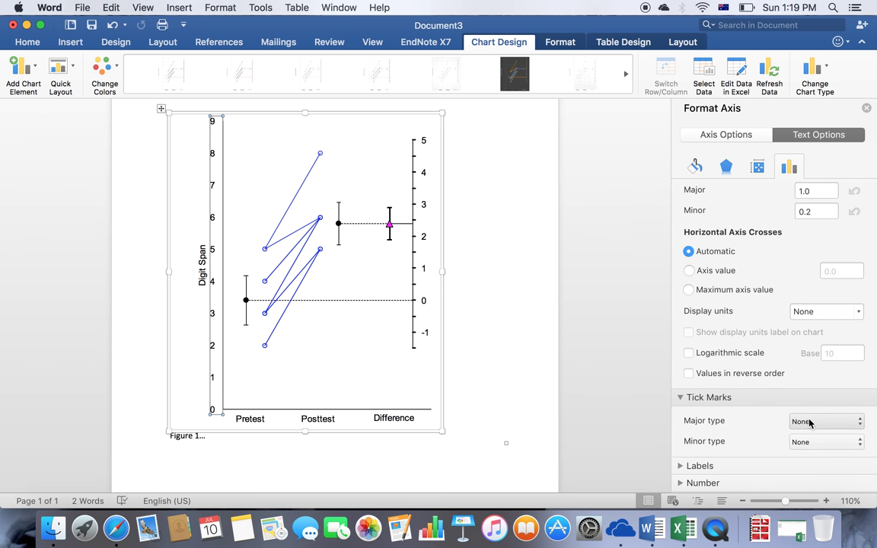
left_click(185, 405)
left_click(484, 376)
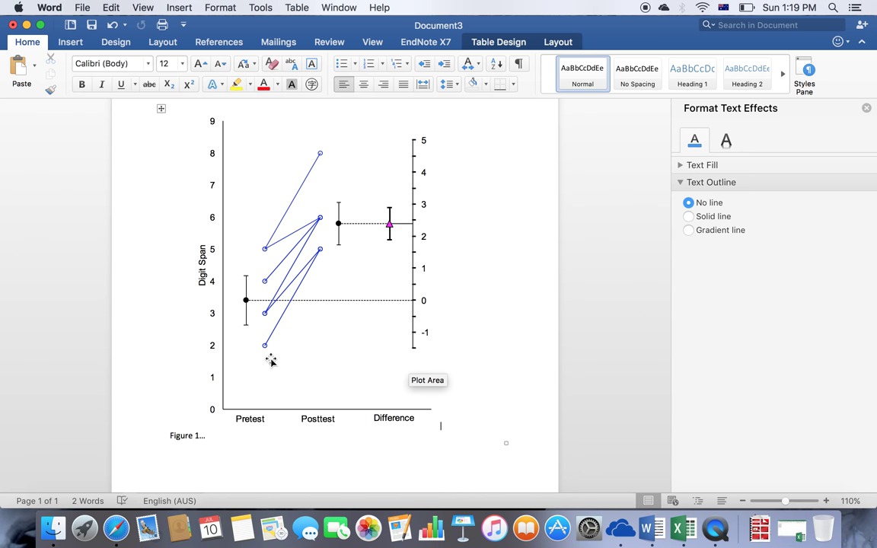
scroll(390, 158, "down", 1)
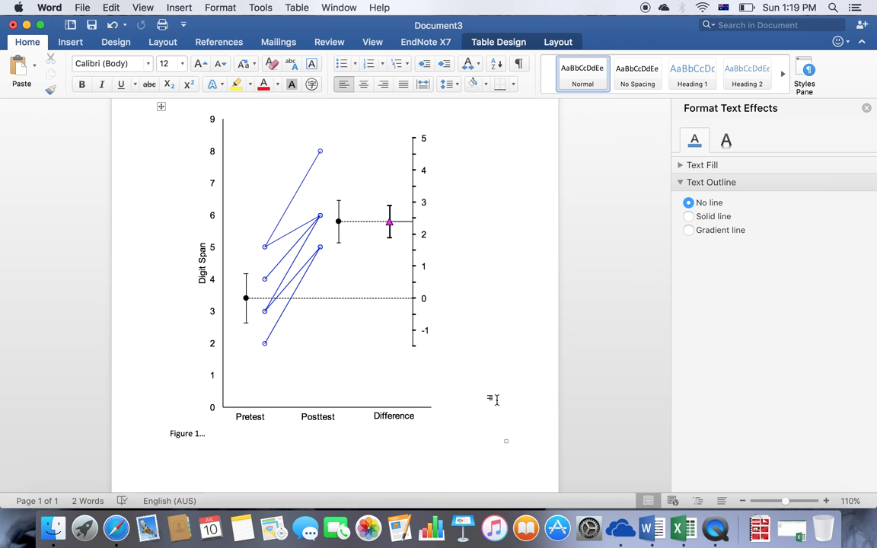
scroll(294, 464, "down", 3)
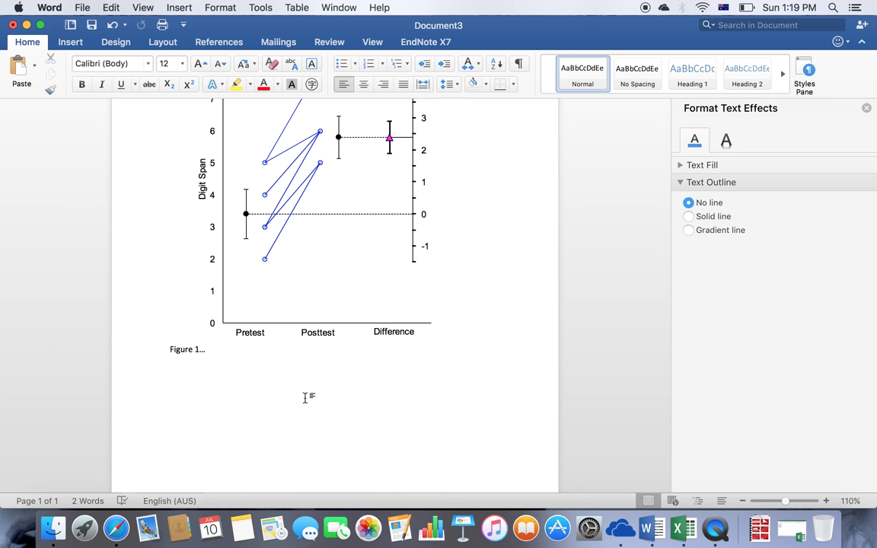
scroll(307, 398, "up", 2)
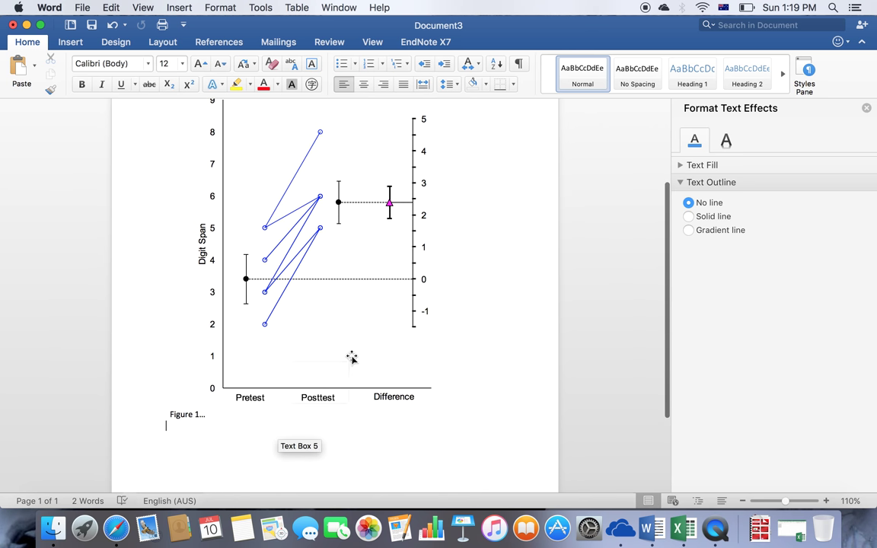